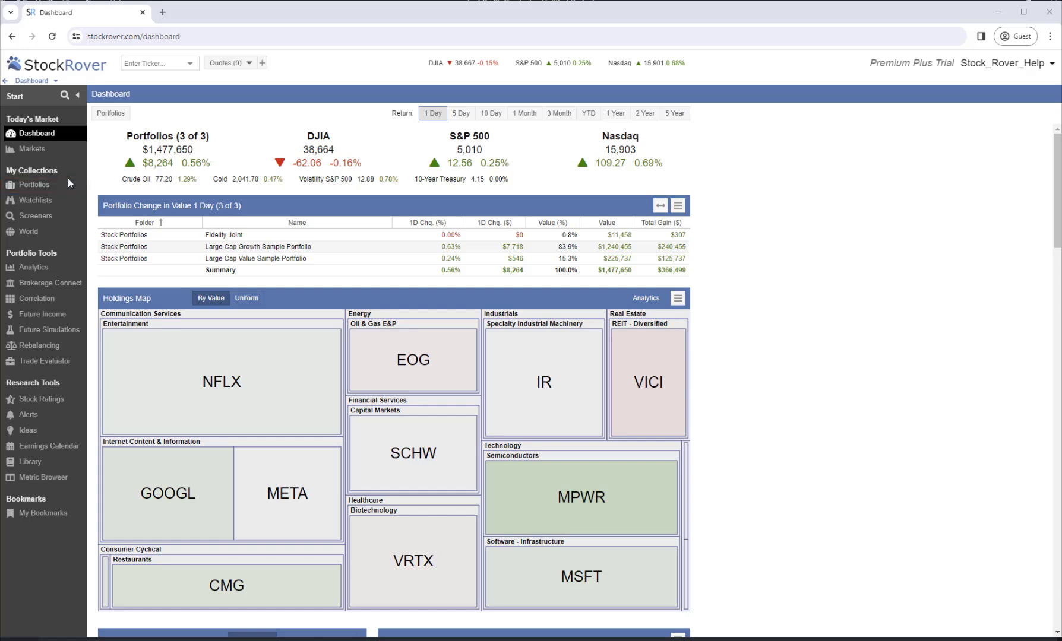
Show the Large Cap Growth Sample Portfolio holdings, worth $1,241,220, under Portfolios.
{"action": "left_click", "coordinate": [37, 186]}
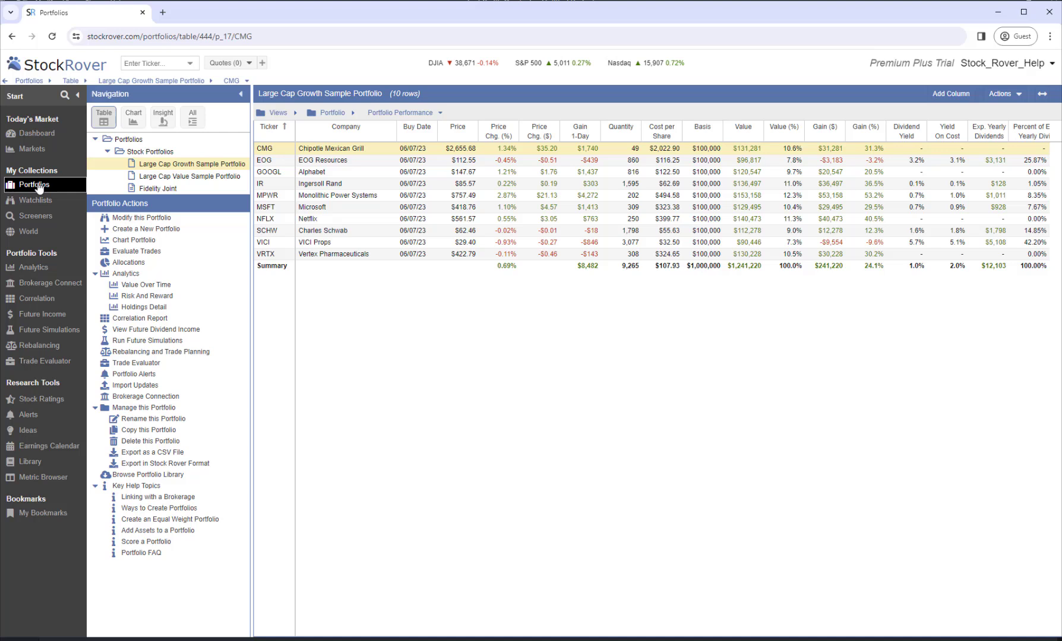
Open the Create Portfolio dialog from the Portfolios node's context menu.
{"action": "right_click", "coordinate": [130, 140]}
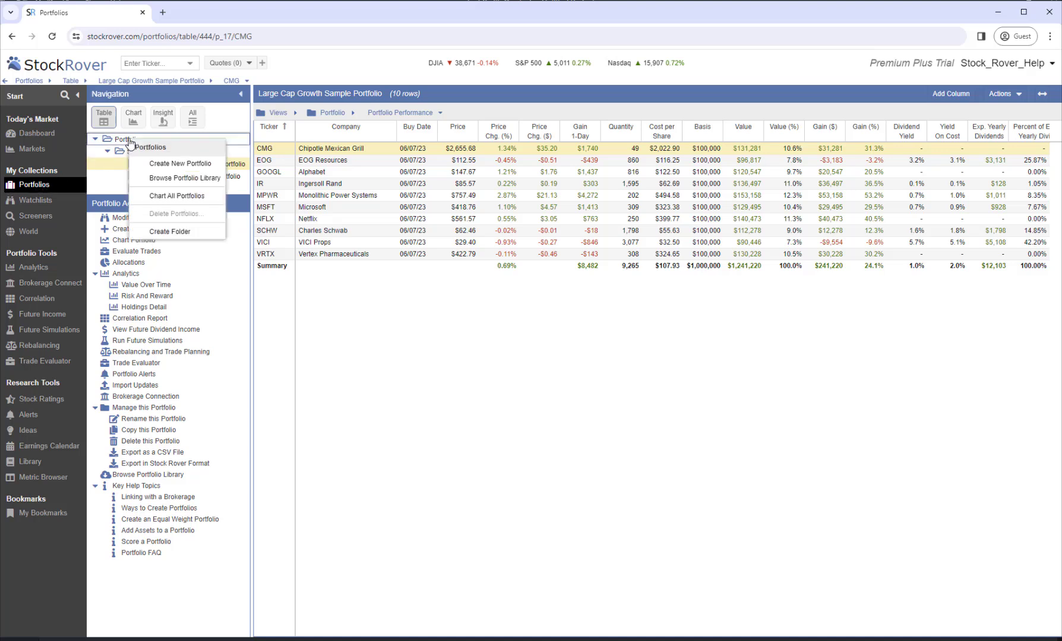
{"action": "left_click", "coordinate": [149, 164]}
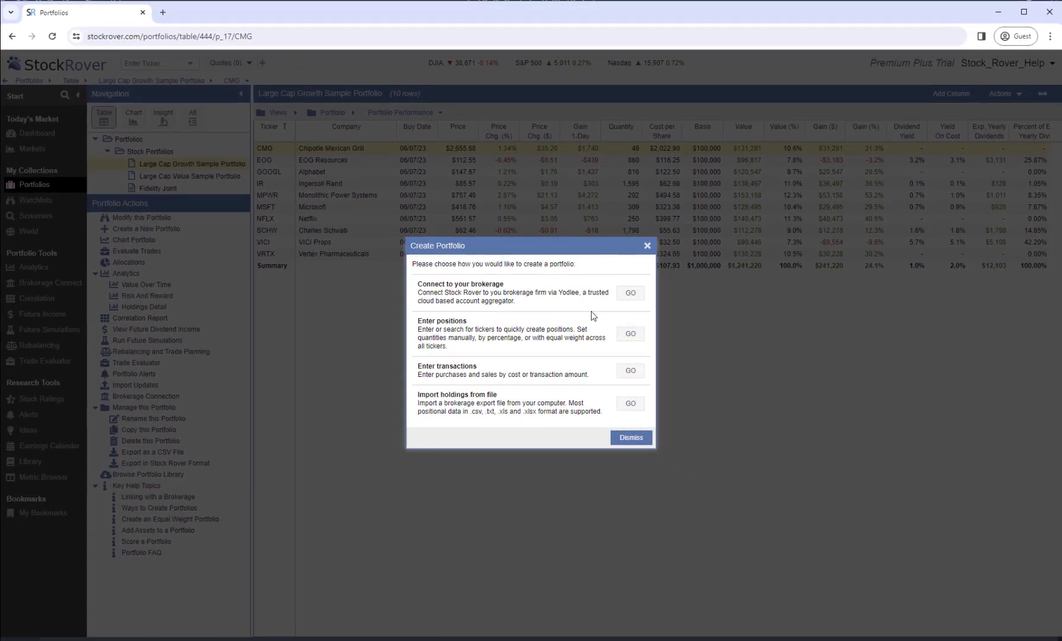
Start an entered-positions portfolio named My Model Portfolio dated 01/24/24.
{"action": "left_click", "coordinate": [621, 335]}
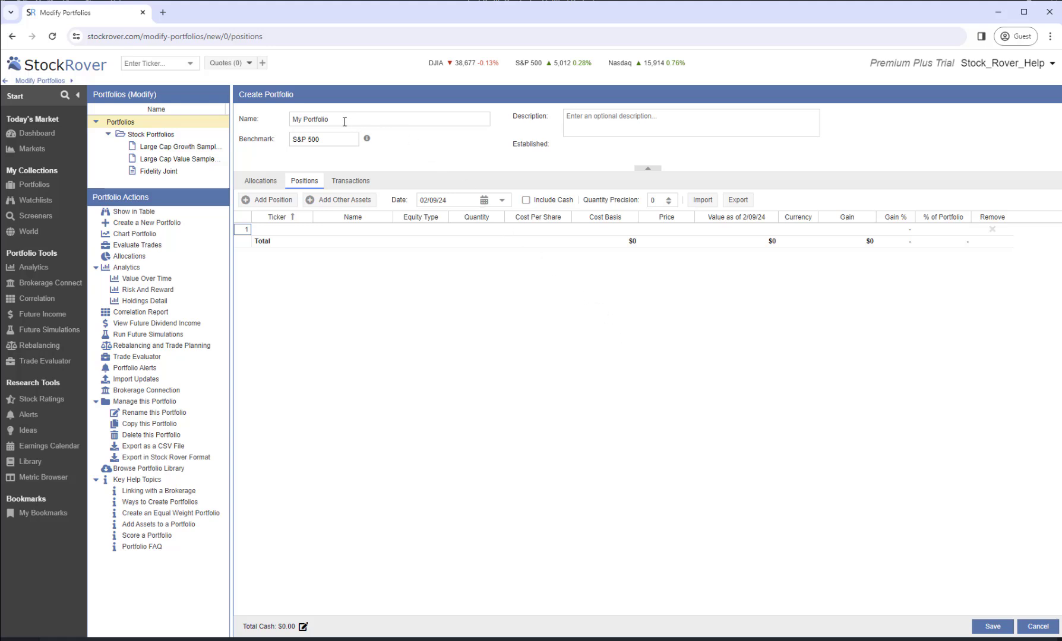
{"action": "left_click_drag", "start_coordinate": [345, 120], "coordinate": [288, 122]}
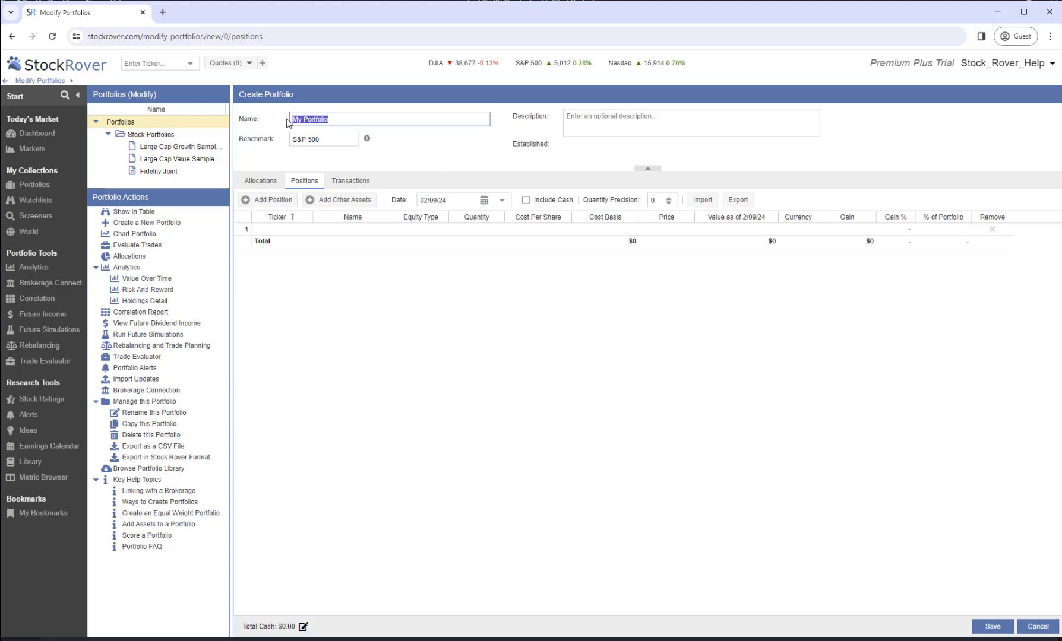
{"action": "type", "text": "My Model Portfolio"}
{"action": "left_click", "coordinate": [484, 200]}
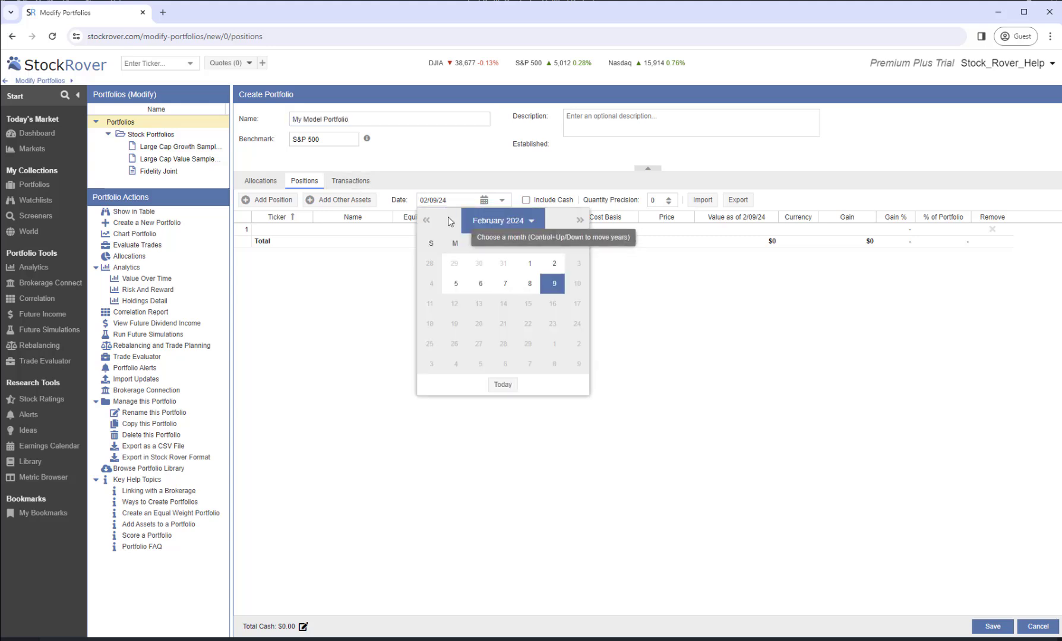
{"action": "left_click", "coordinate": [426, 221]}
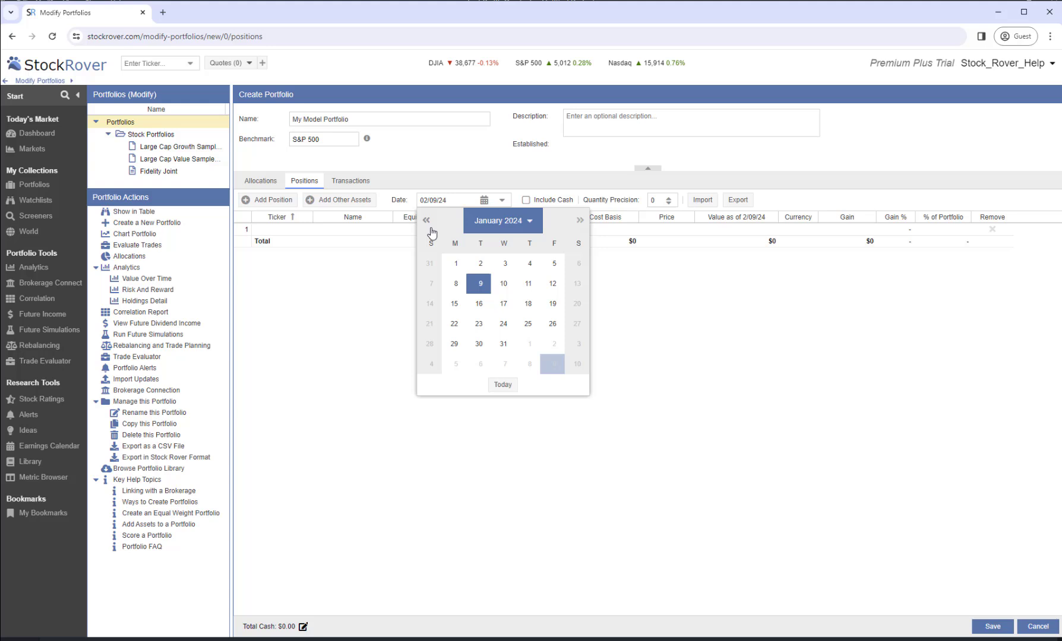
{"action": "left_click", "coordinate": [503, 324]}
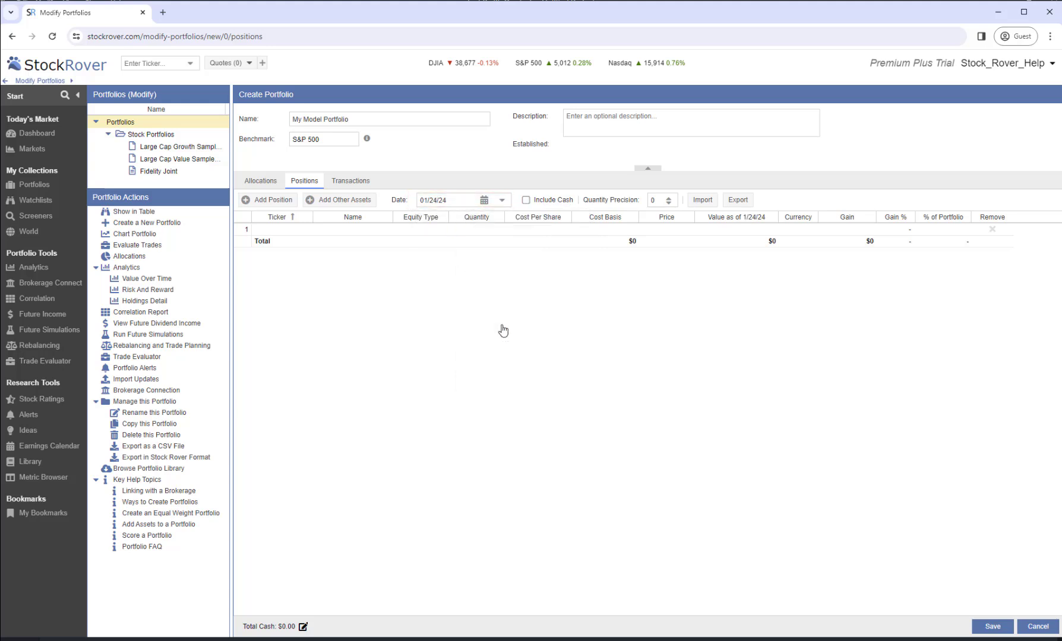
Add positions of 100 AAPL at $190 cost and 50 MSFT.
{"action": "left_click", "coordinate": [300, 232]}
{"action": "type", "text": "AAPL"}
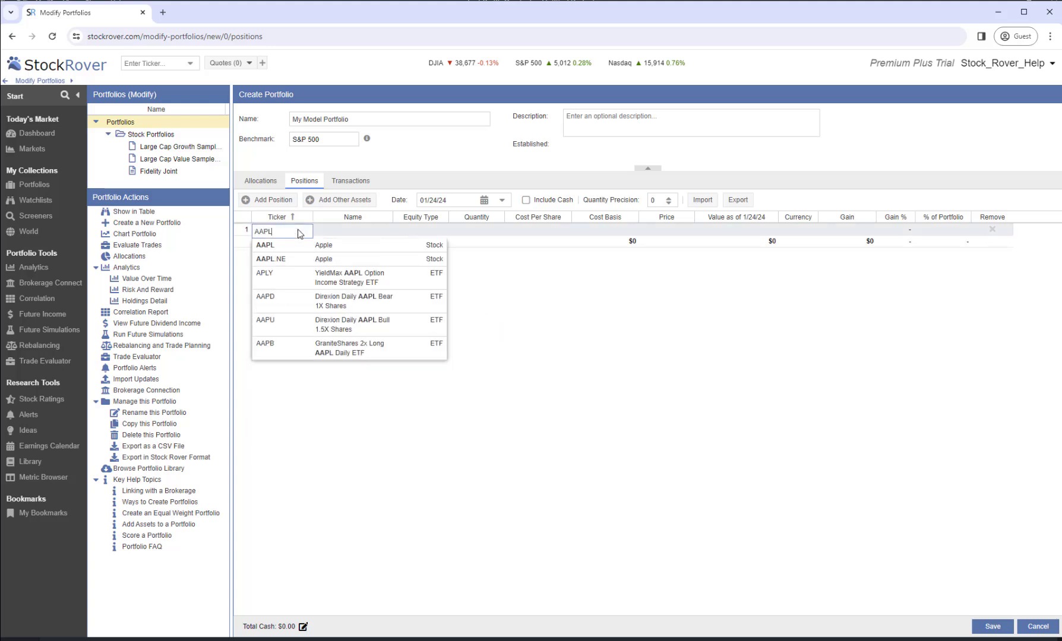
{"action": "left_click", "coordinate": [305, 243]}
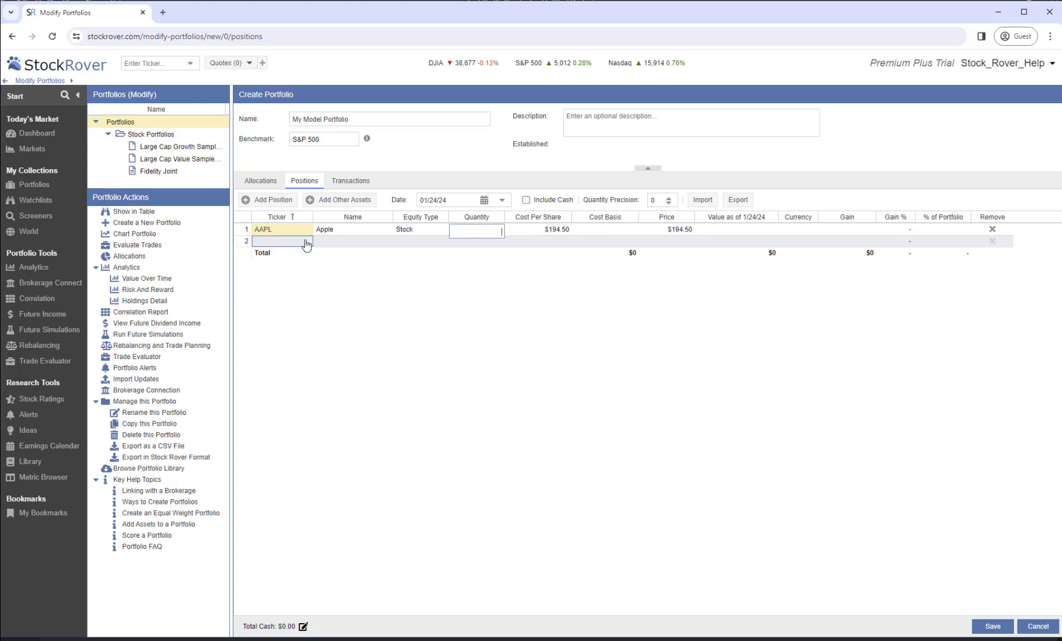
{"action": "type", "text": "100"}
{"action": "left_click", "coordinate": [536, 230]}
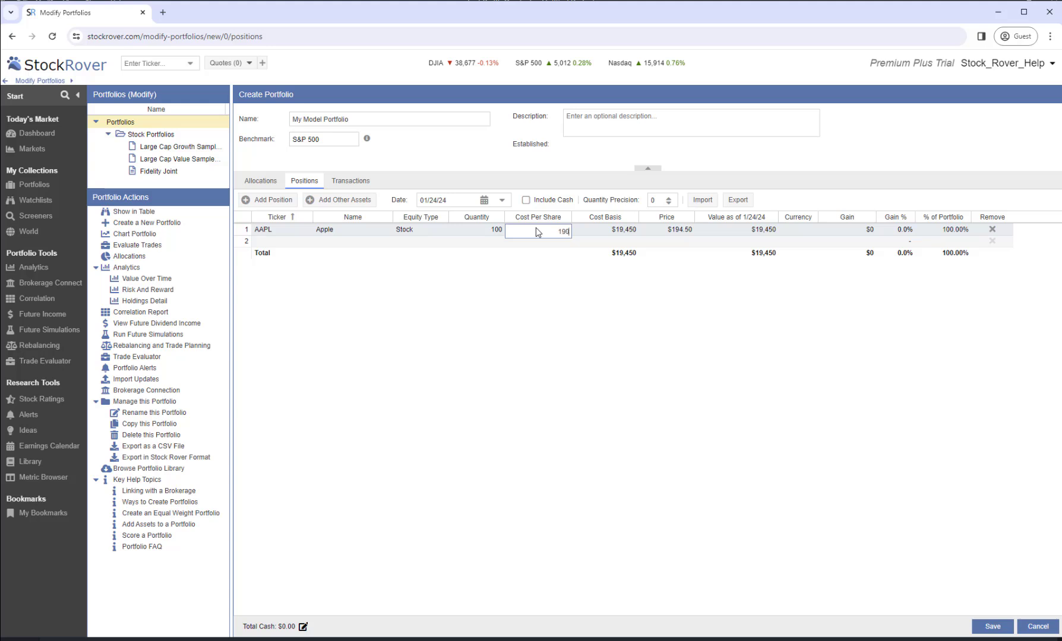
{"action": "left_click", "coordinate": [268, 242]}
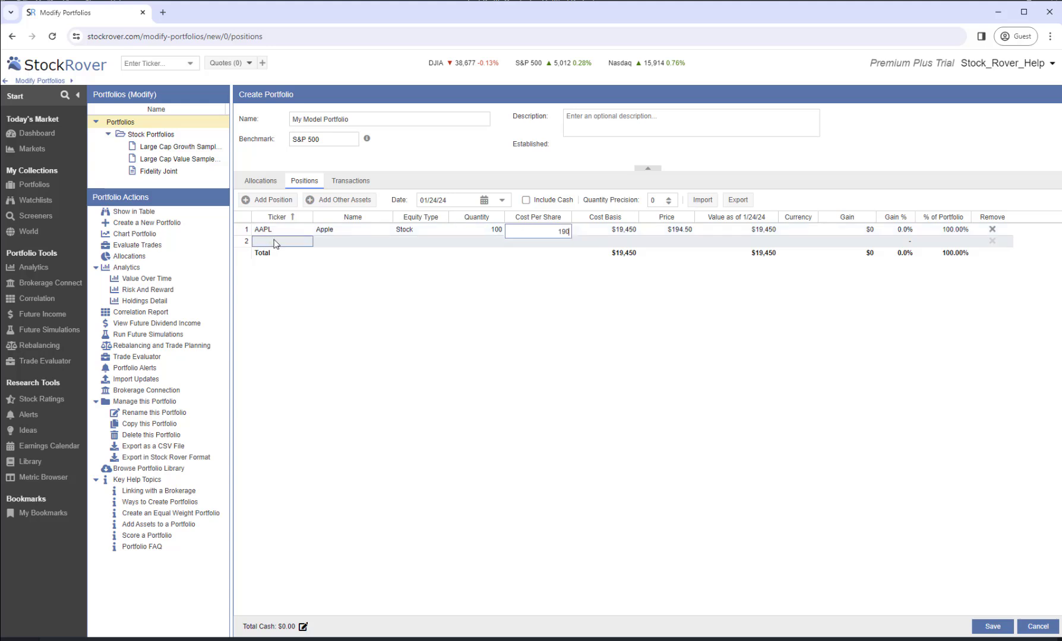
{"action": "type", "text": "M"}
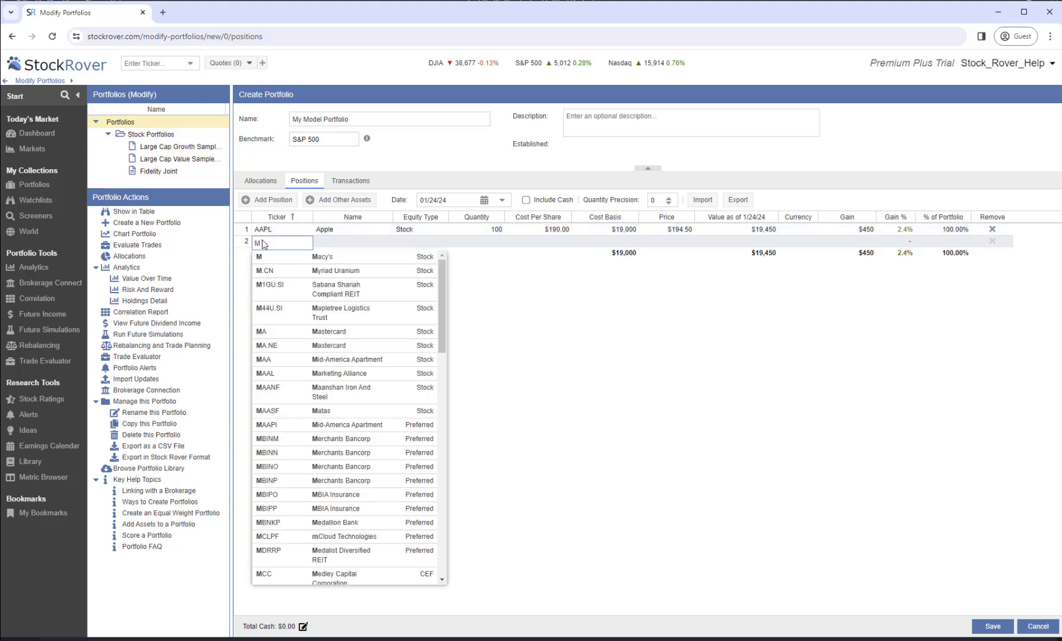
{"action": "type", "text": "SFT"}
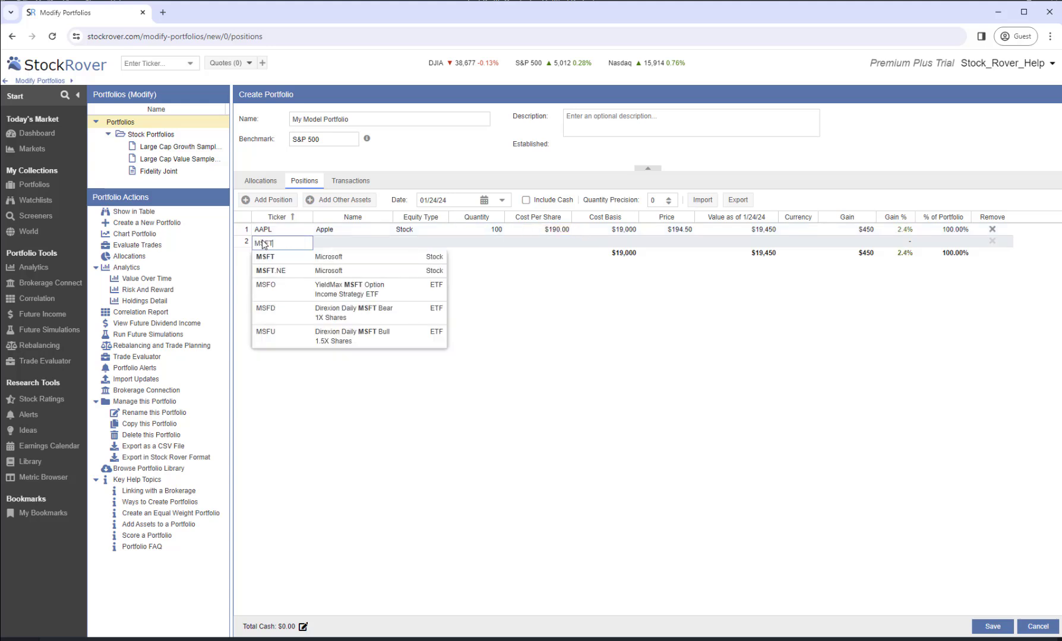
{"action": "left_click", "coordinate": [266, 257]}
{"action": "left_click", "coordinate": [475, 243]}
{"action": "type", "text": "50"}
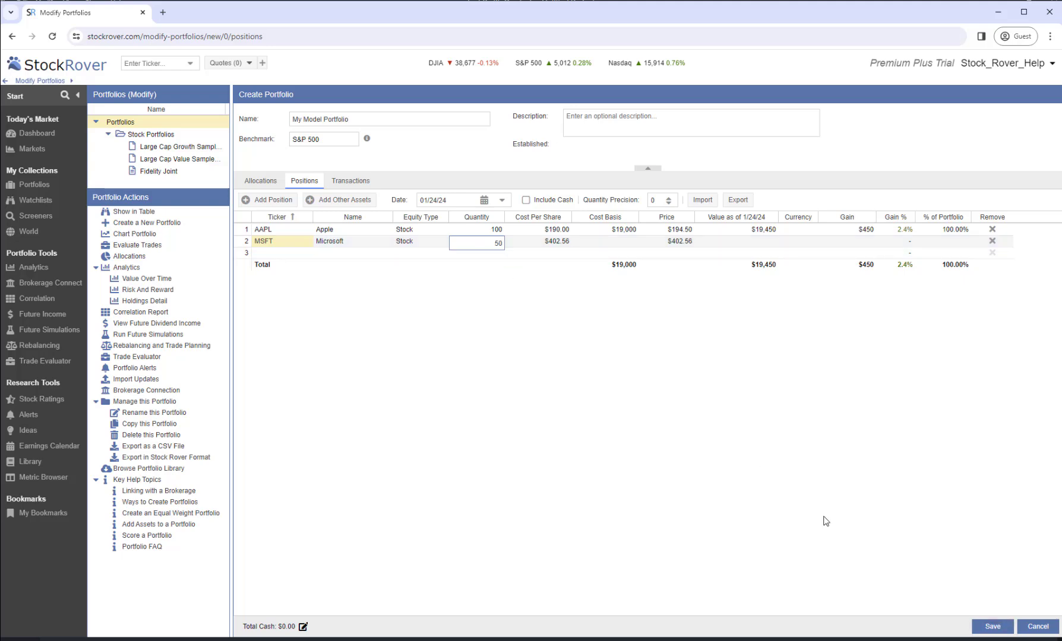
Save My Model Portfolio and view its AAPL and MSFT buy transactions.
{"action": "left_click", "coordinate": [992, 627]}
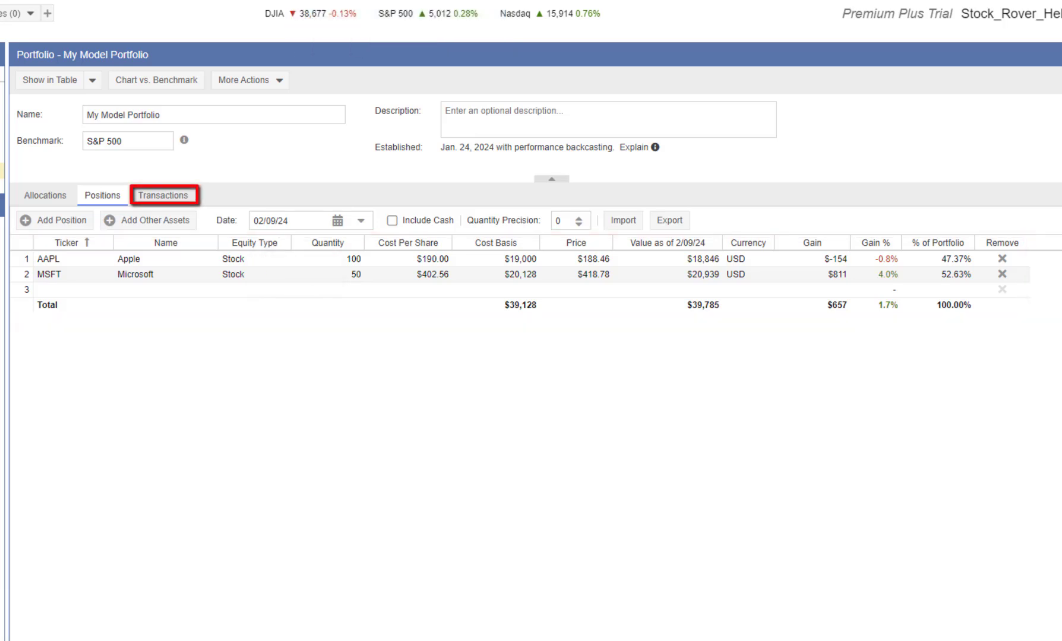
{"action": "left_click", "coordinate": [170, 196]}
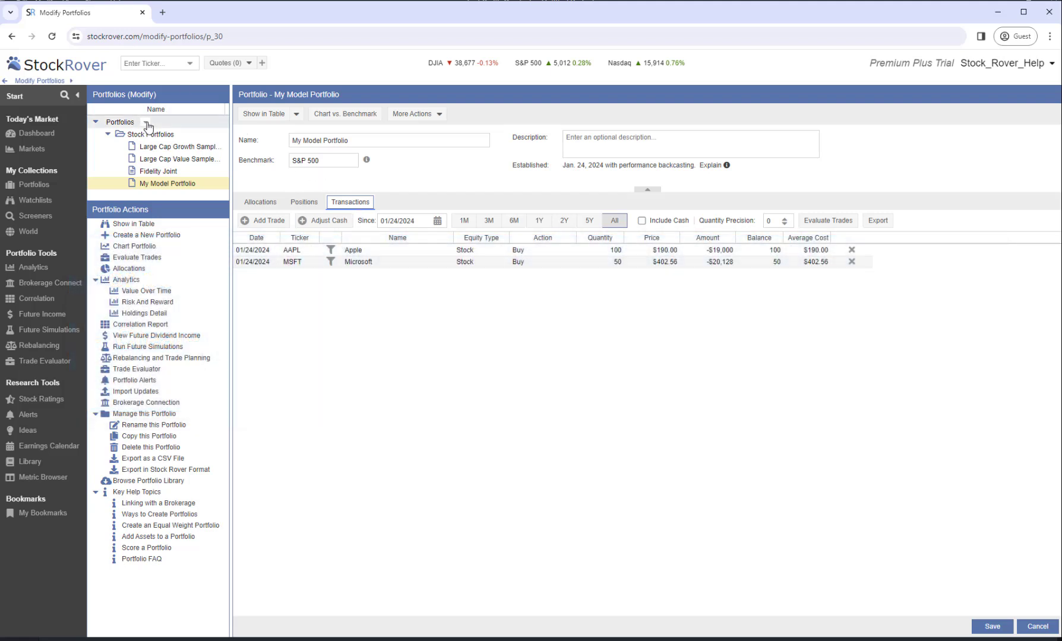
Start a new portfolio via Import holdings from file and bring up the sample spreadsheet.
{"action": "right_click", "coordinate": [149, 126]}
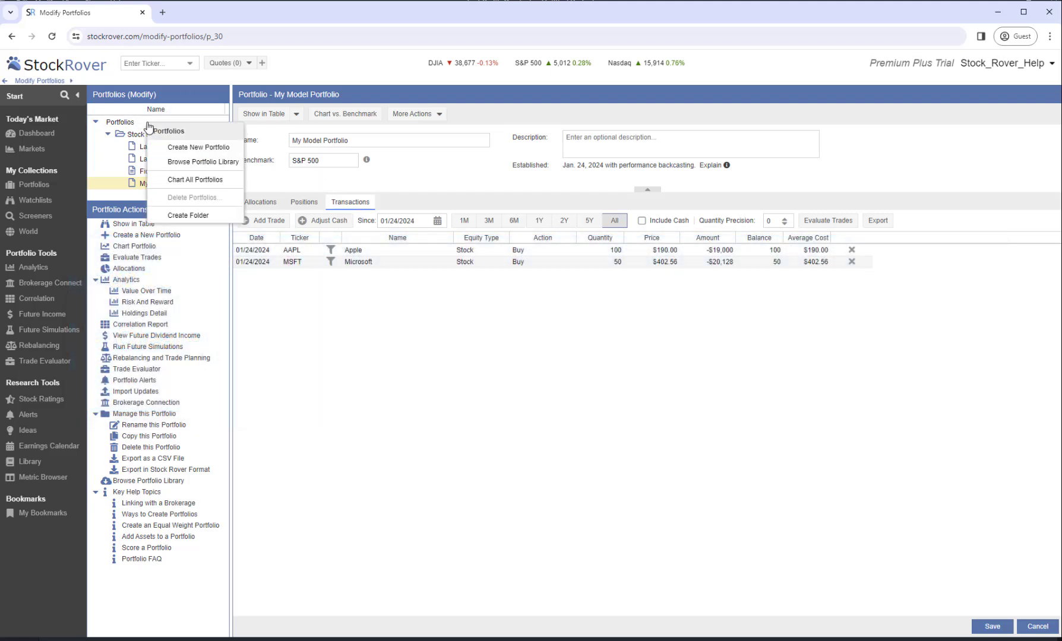
{"action": "left_click", "coordinate": [171, 147]}
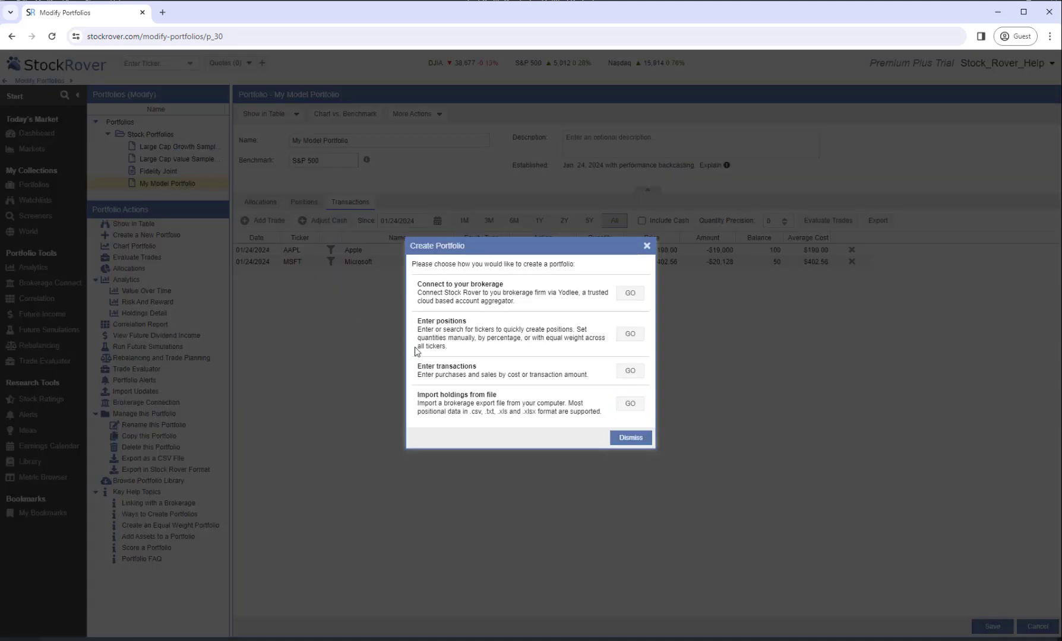
{"action": "left_click", "coordinate": [631, 406]}
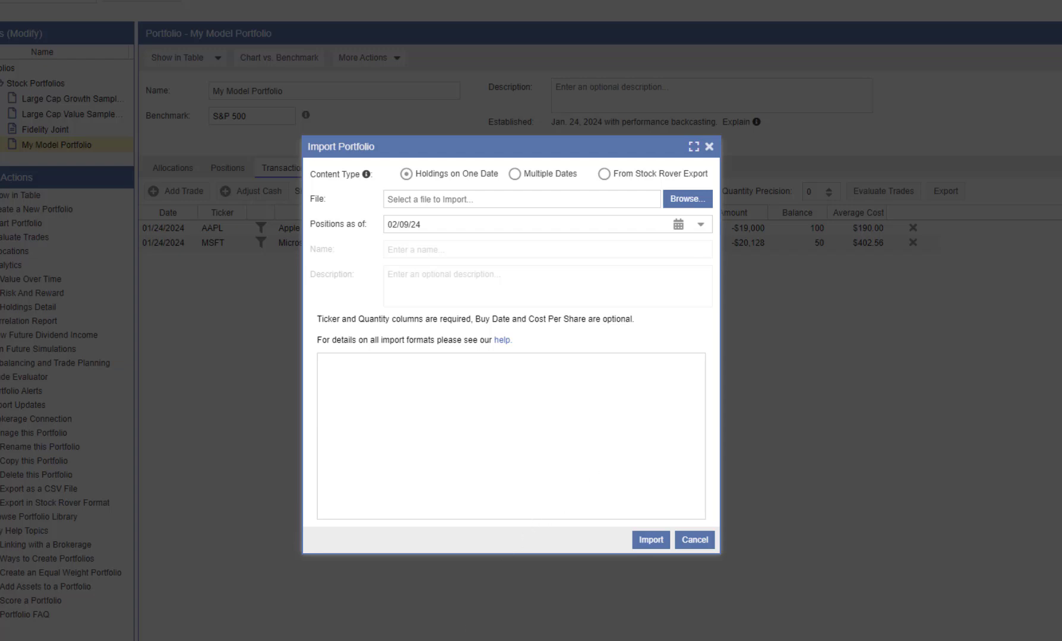
{"action": "key", "text": "alt+Tab"}
Set the import's positions-as-of date to June 7, 2023.
{"action": "left_click", "coordinate": [678, 224]}
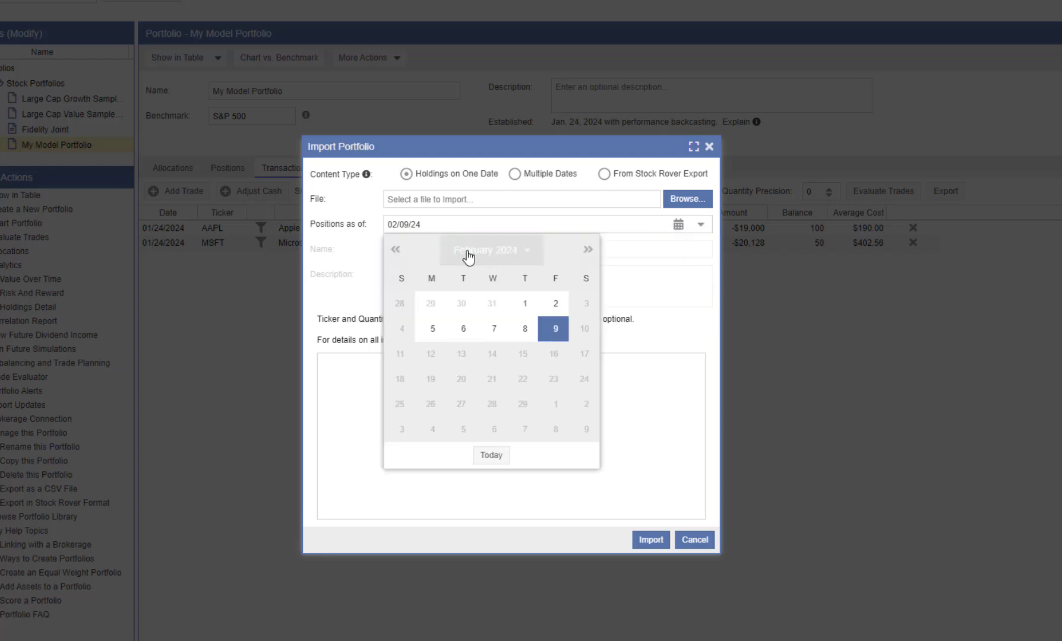
{"action": "left_click", "coordinate": [393, 252]}
{"action": "left_click", "coordinate": [394, 252]}
{"action": "left_click", "coordinate": [395, 251]}
{"action": "left_click", "coordinate": [395, 252]}
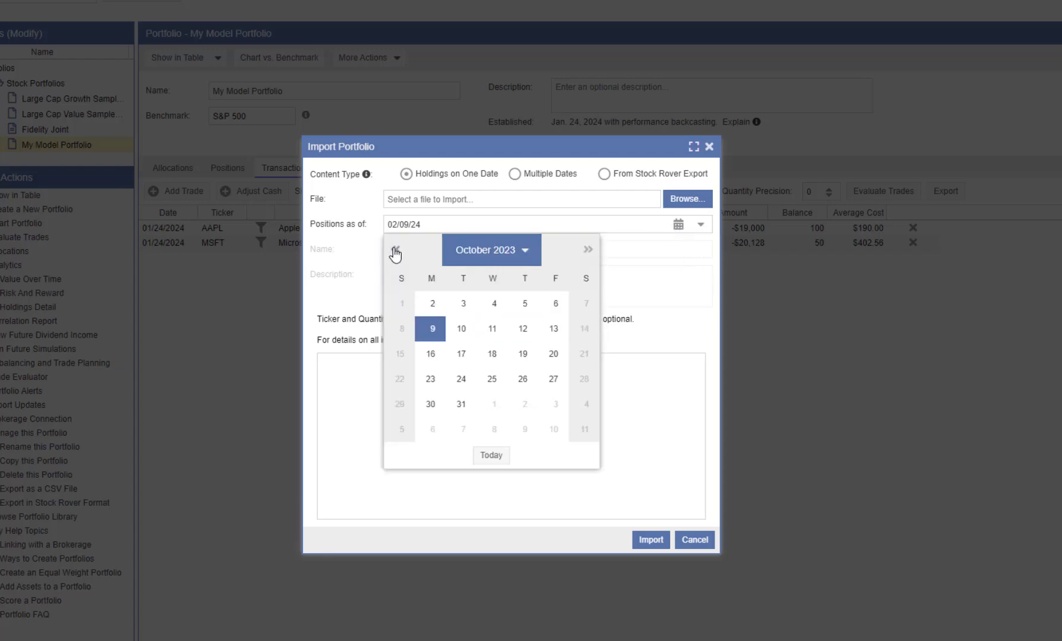
{"action": "left_click", "coordinate": [394, 251]}
{"action": "left_click", "coordinate": [395, 250]}
{"action": "left_click", "coordinate": [395, 251]}
{"action": "left_click", "coordinate": [395, 251]}
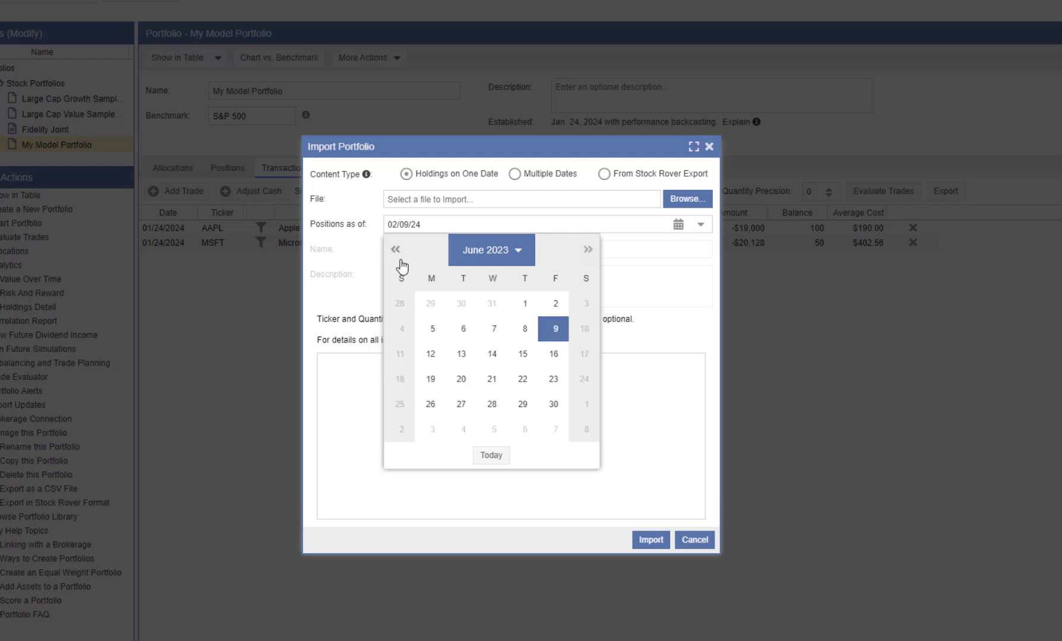
{"action": "left_click", "coordinate": [494, 330]}
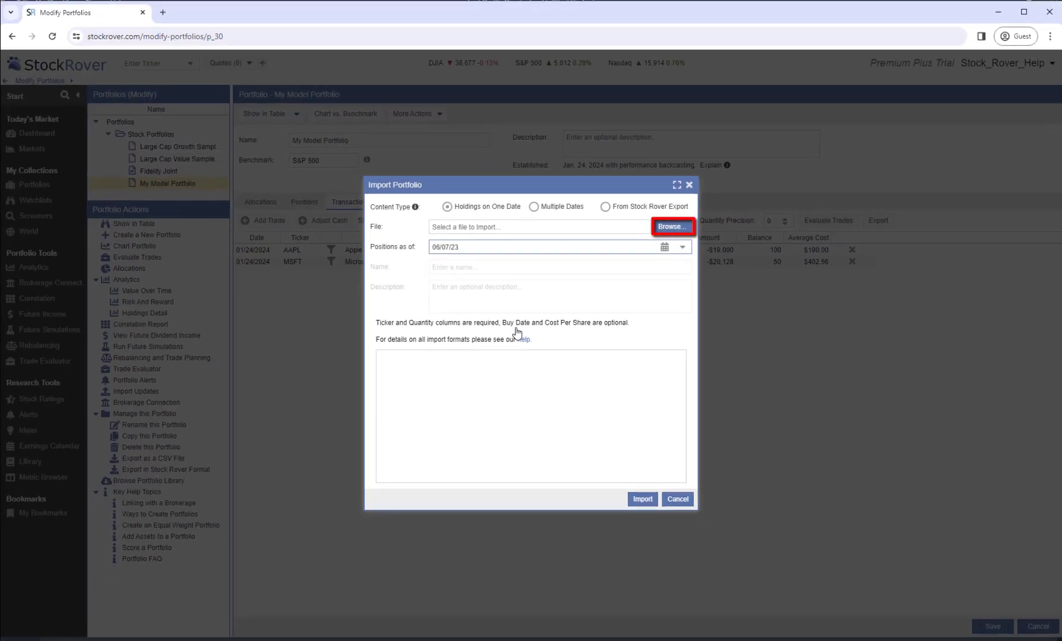
Load 230607 My Sample Portfolio.xlsx from Downloads into the import form.
{"action": "left_click", "coordinate": [667, 228]}
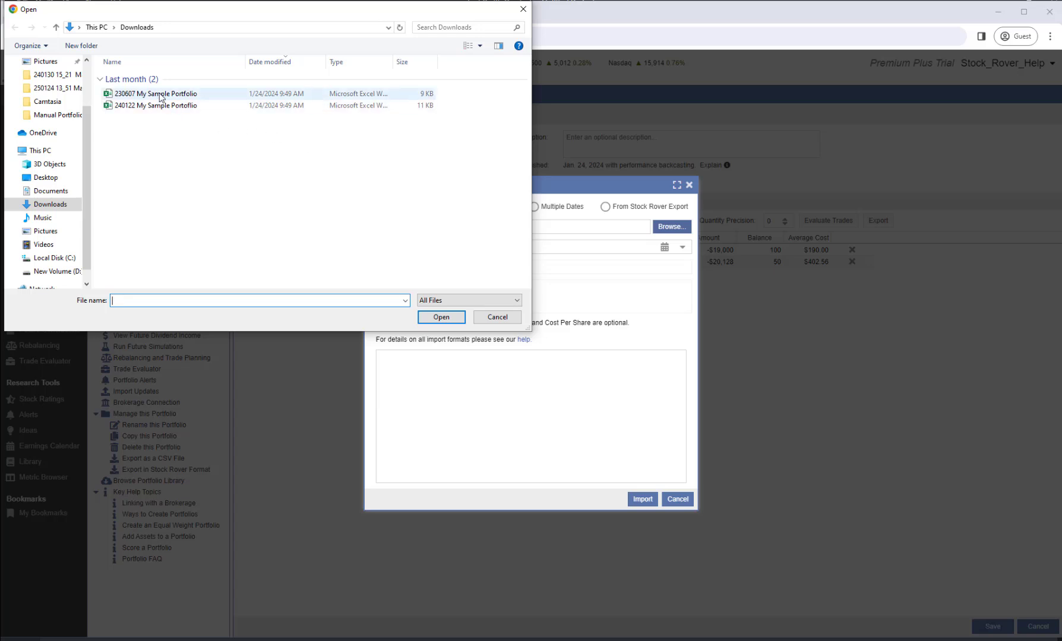
{"action": "left_click", "coordinate": [161, 95]}
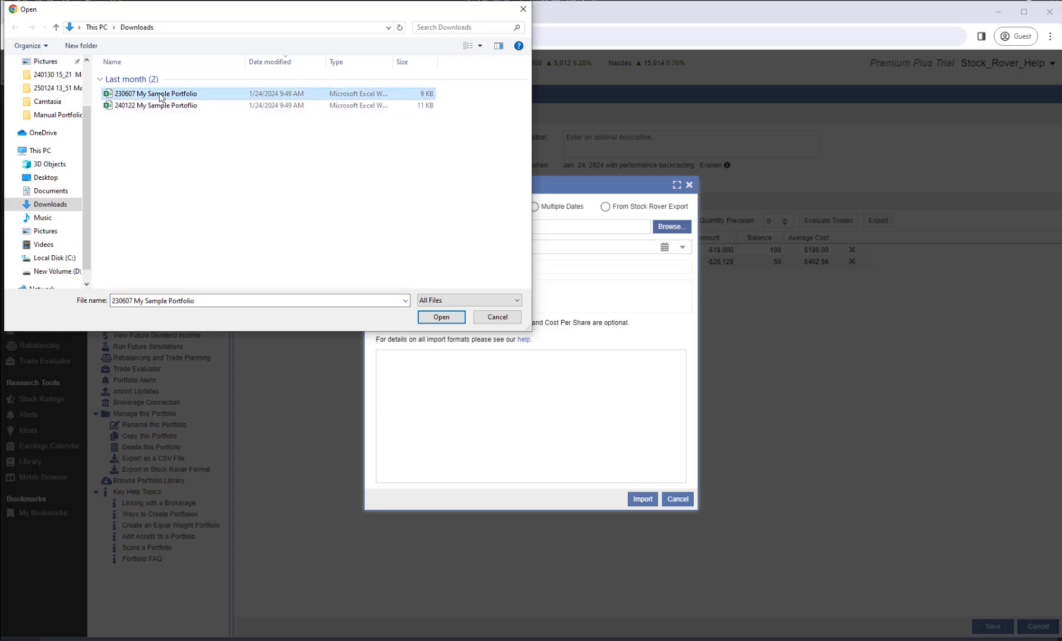
{"action": "left_click", "coordinate": [439, 317]}
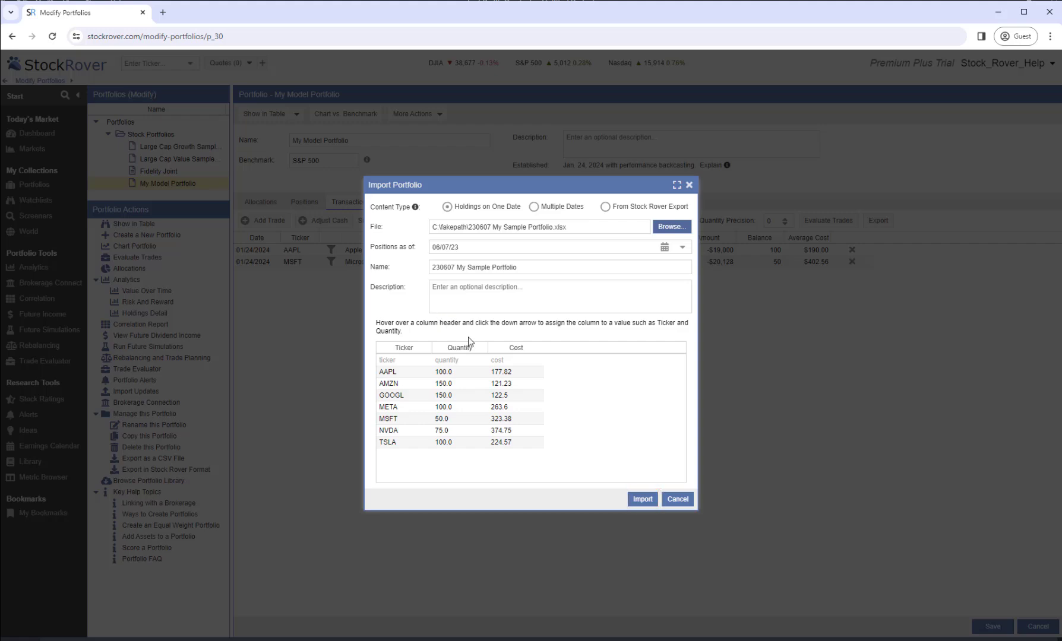
Import the 230607 spreadsheet, creating seven 06/07/2023 buys from AAPL to TSLA.
{"action": "left_click", "coordinate": [642, 499]}
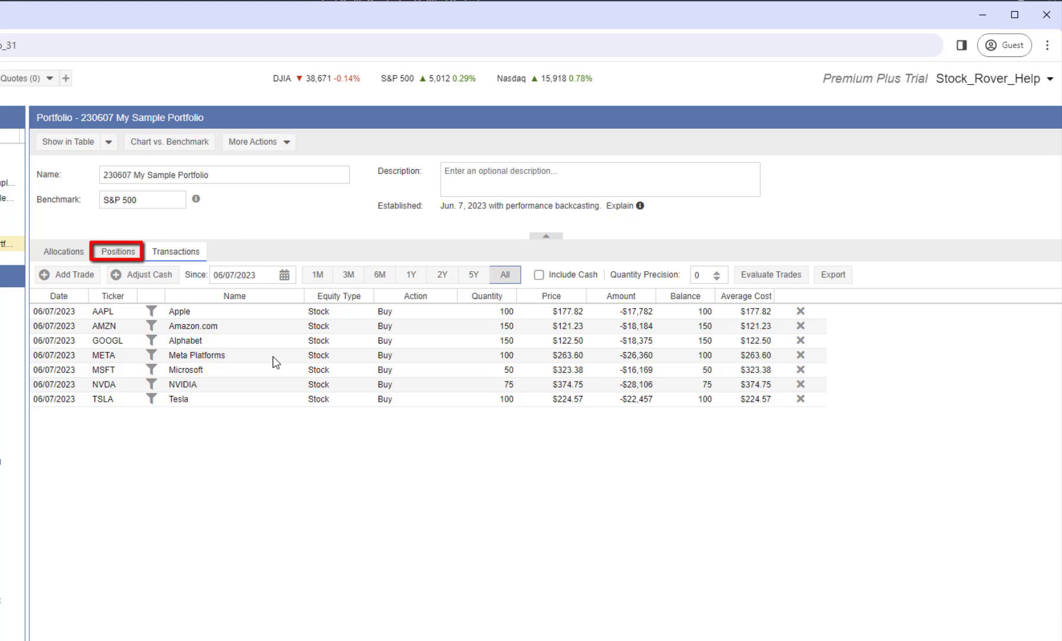
In the Positions view, change AAPL's cost per share from $177.82 to 175.25.
{"action": "left_click", "coordinate": [115, 253]}
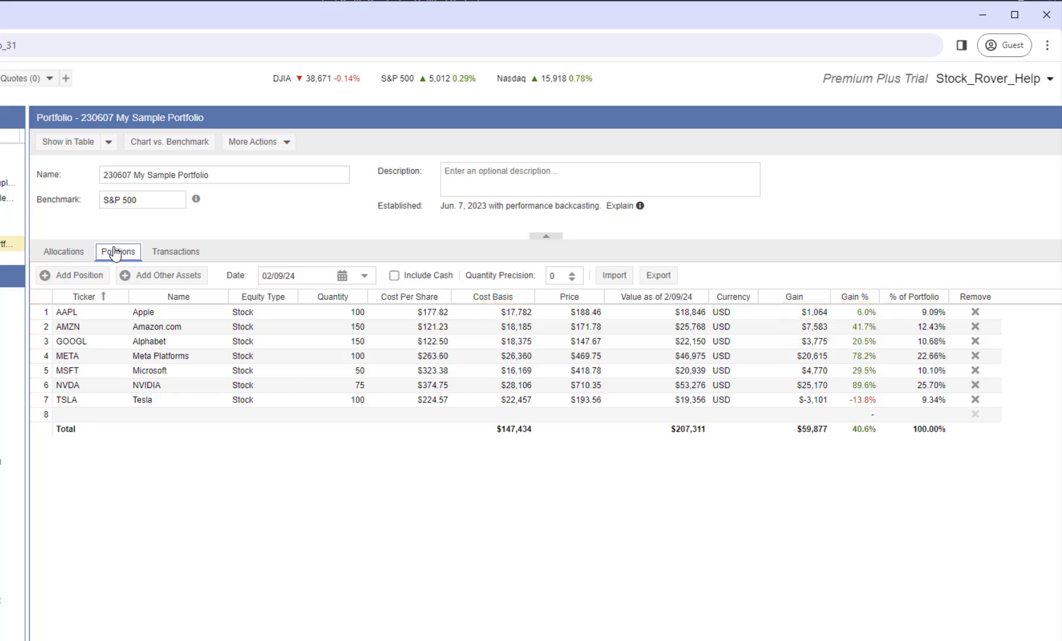
{"action": "left_click", "coordinate": [420, 316]}
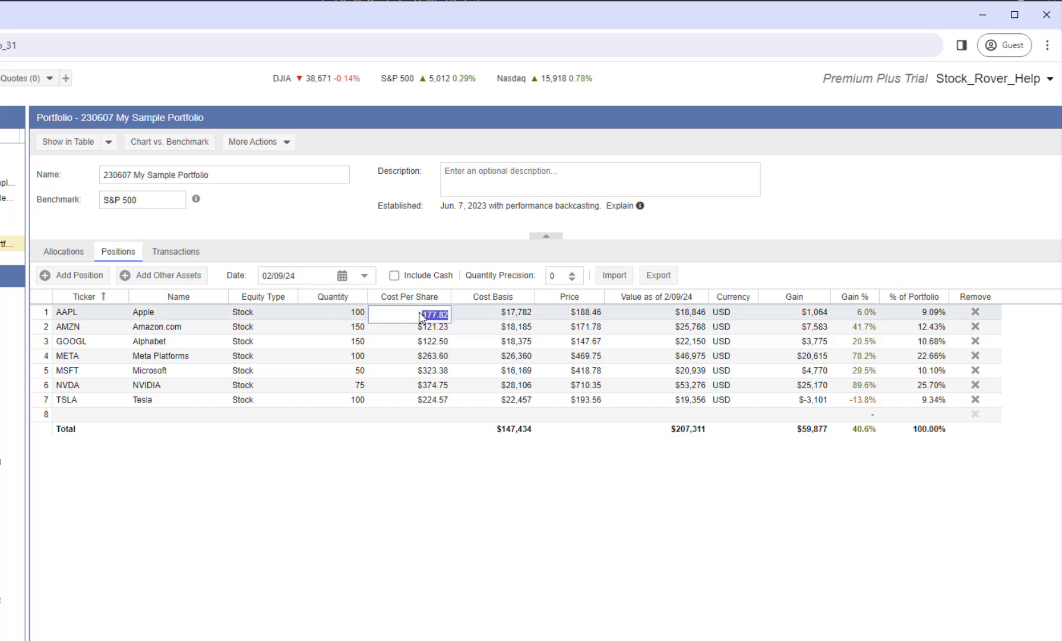
{"action": "type", "text": "175.25"}
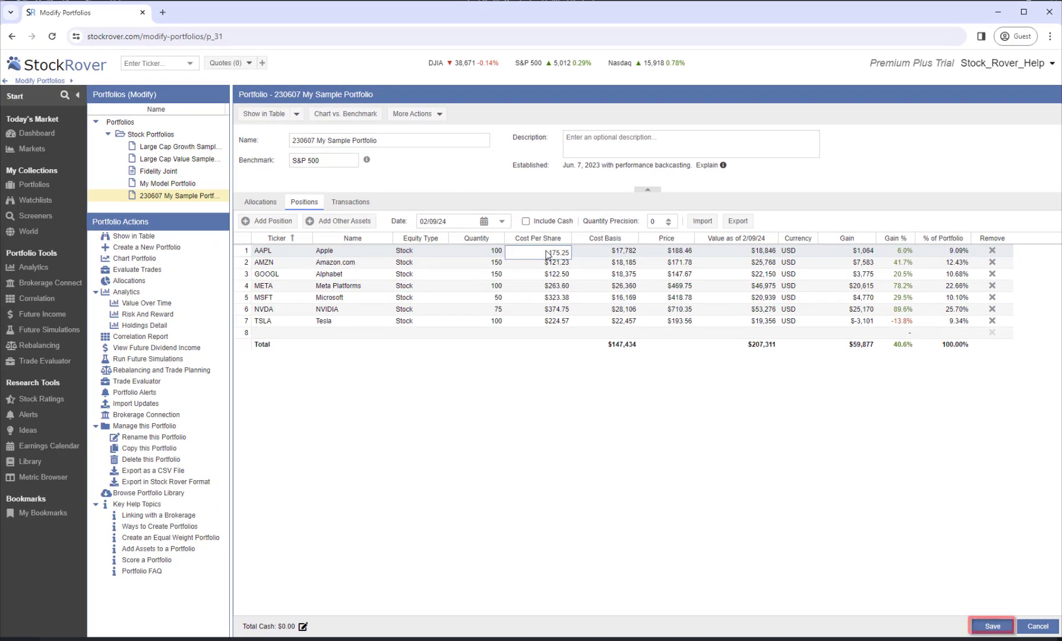
Save the AAPL cost edit, then open My Sample Portfolio's positions-date calendar.
{"action": "left_click", "coordinate": [990, 628]}
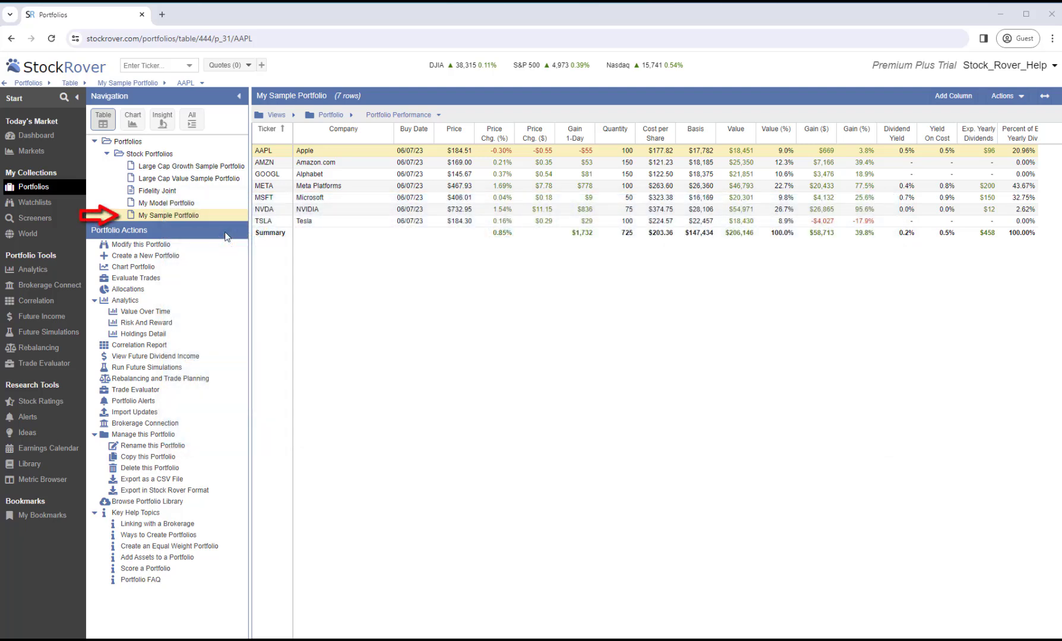
{"action": "left_click", "coordinate": [147, 245]}
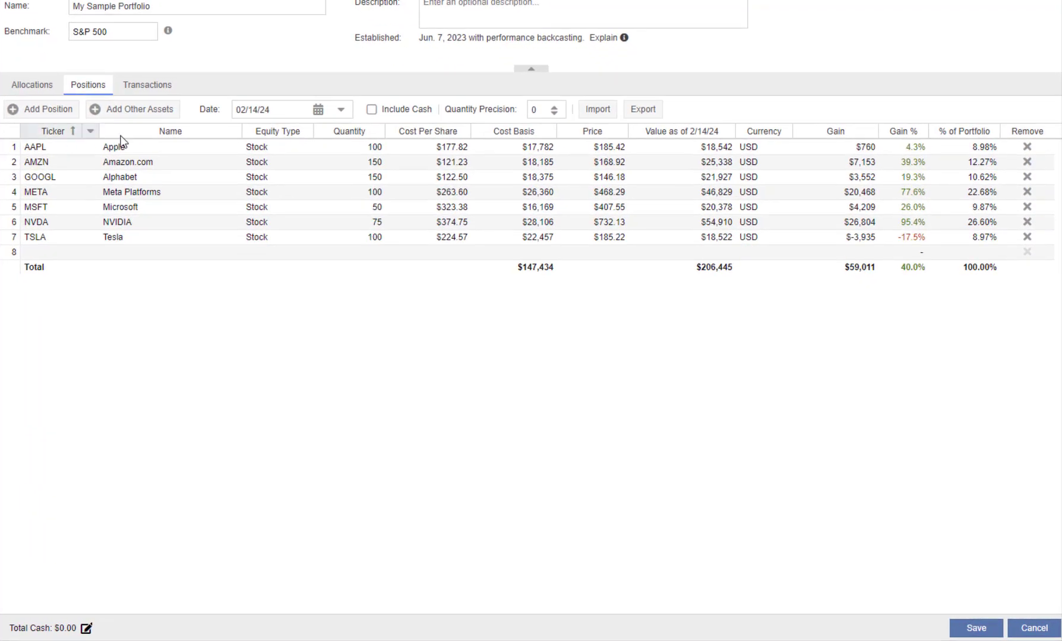
{"action": "left_click", "coordinate": [320, 113]}
{"action": "left_click", "coordinate": [319, 113]}
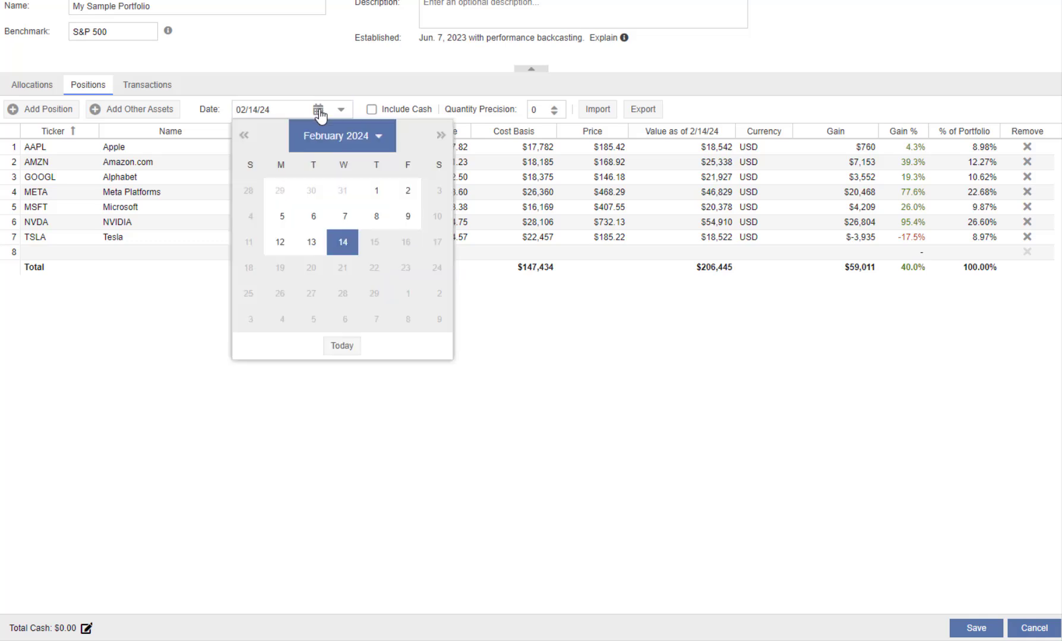
Date the positions 06/07/23 by choosing June 2023 and day 7.
{"action": "left_click", "coordinate": [379, 142]}
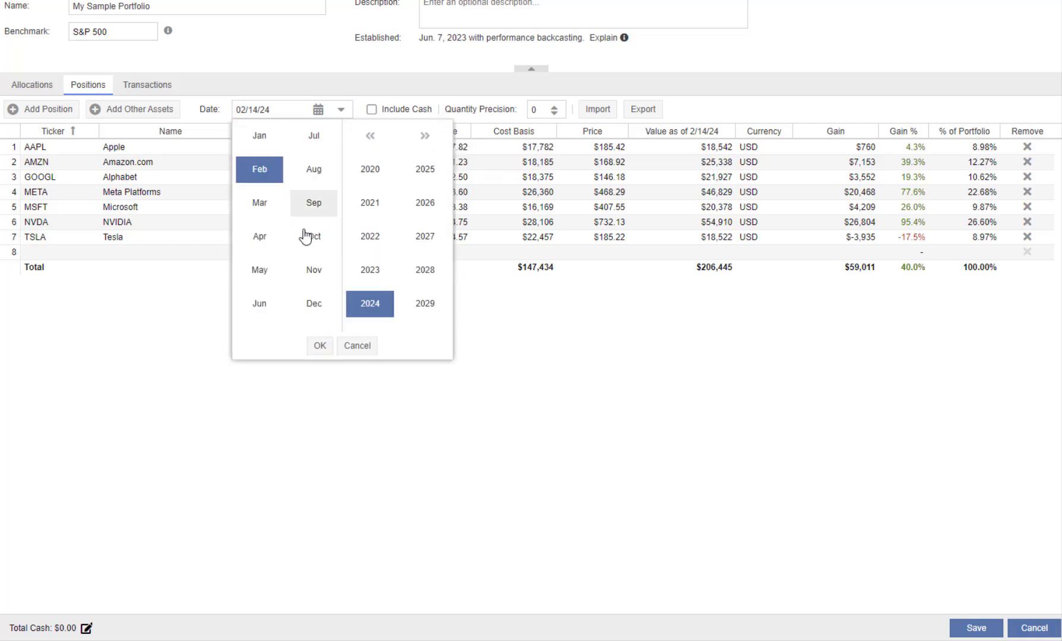
{"action": "left_click", "coordinate": [261, 303]}
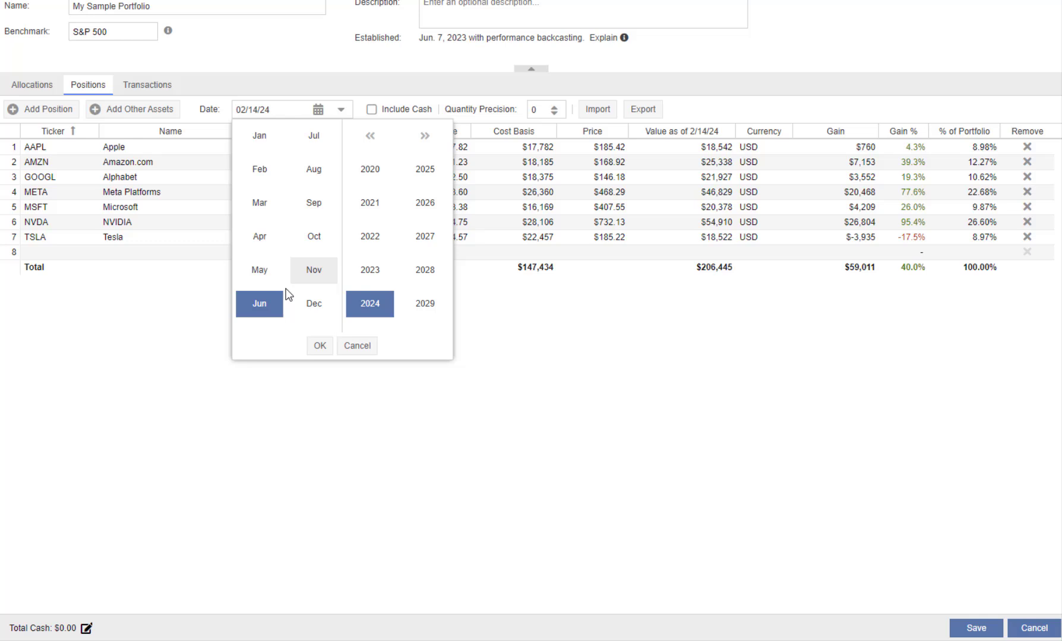
{"action": "left_click", "coordinate": [371, 274]}
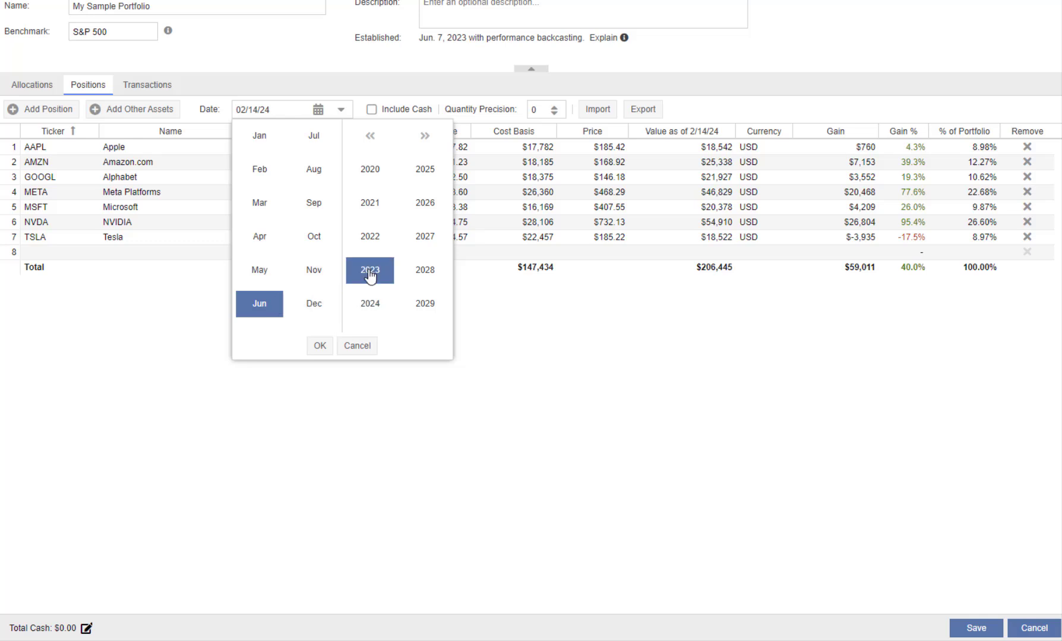
{"action": "left_click", "coordinate": [319, 347]}
{"action": "left_click", "coordinate": [348, 217]}
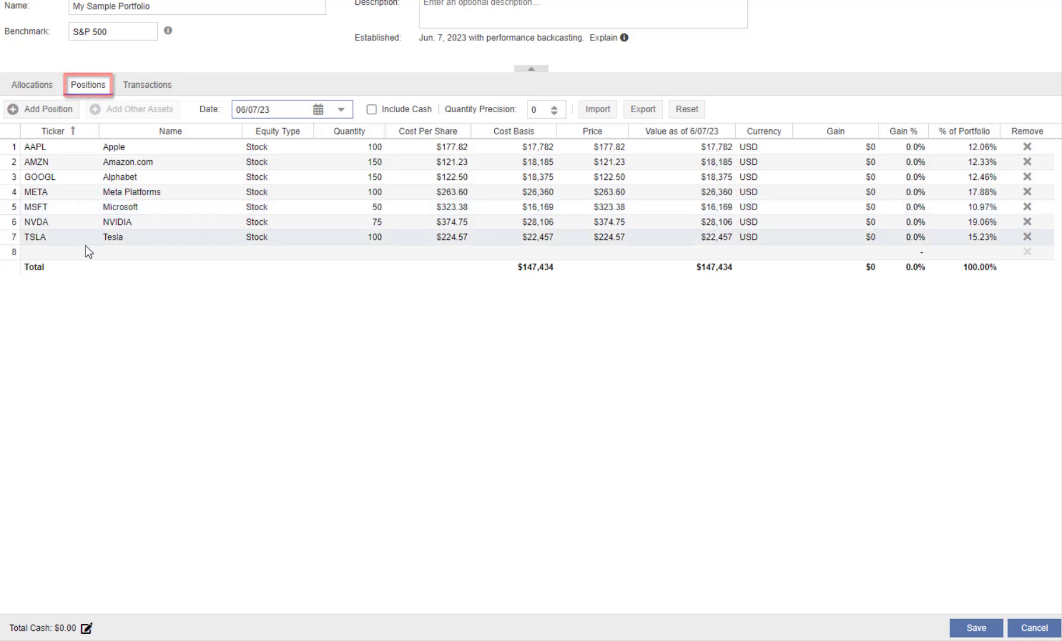
{"action": "left_click", "coordinate": [51, 247]}
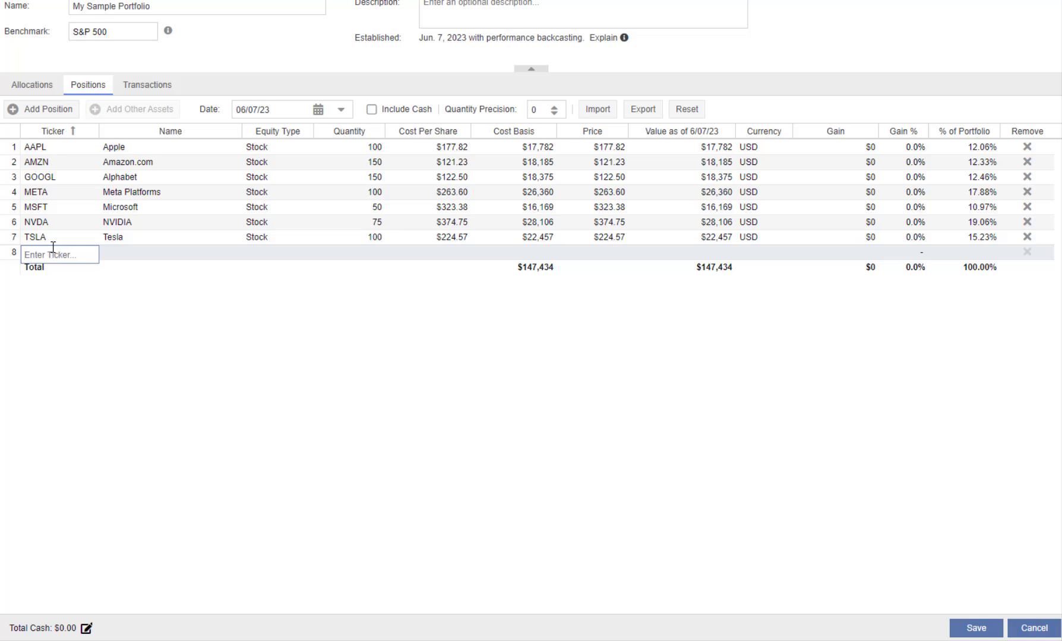
{"action": "left_click", "coordinate": [350, 145]}
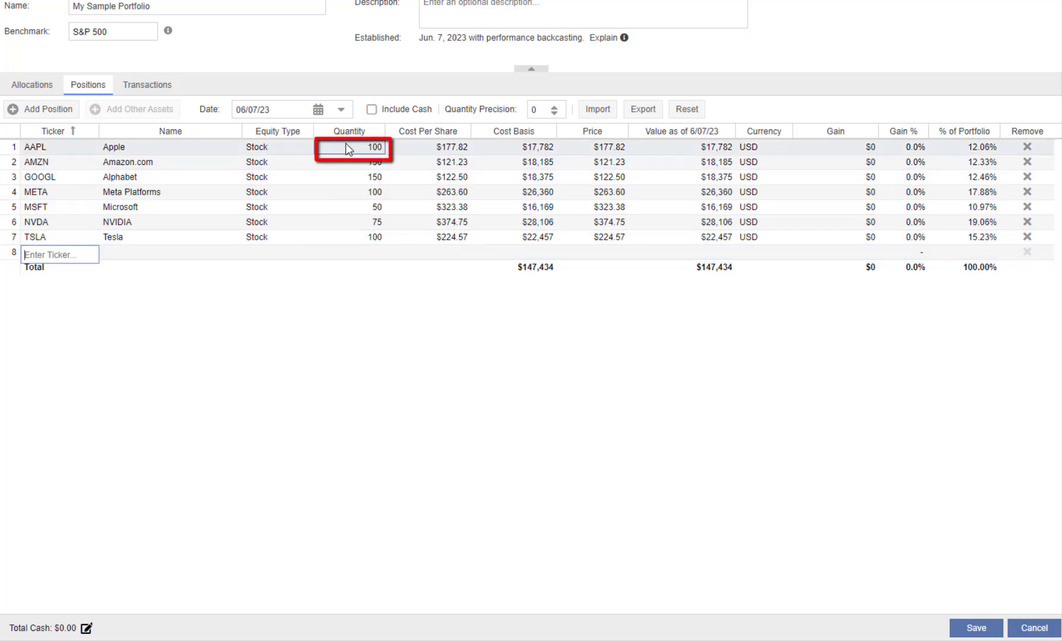
{"action": "left_click", "coordinate": [411, 148]}
{"action": "left_click", "coordinate": [414, 149]}
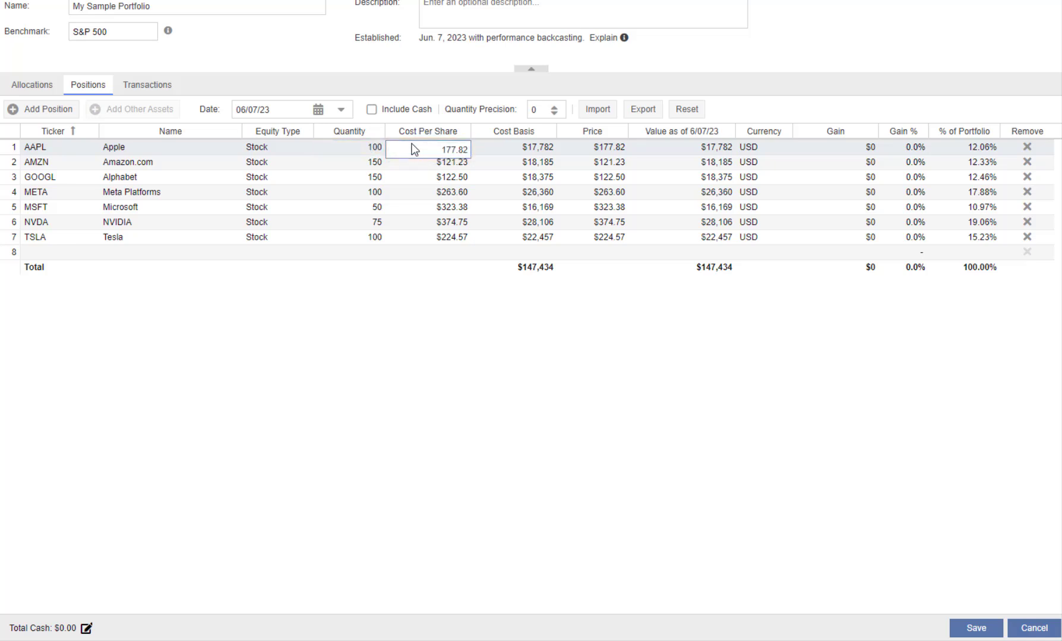
{"action": "left_click", "coordinate": [503, 144]}
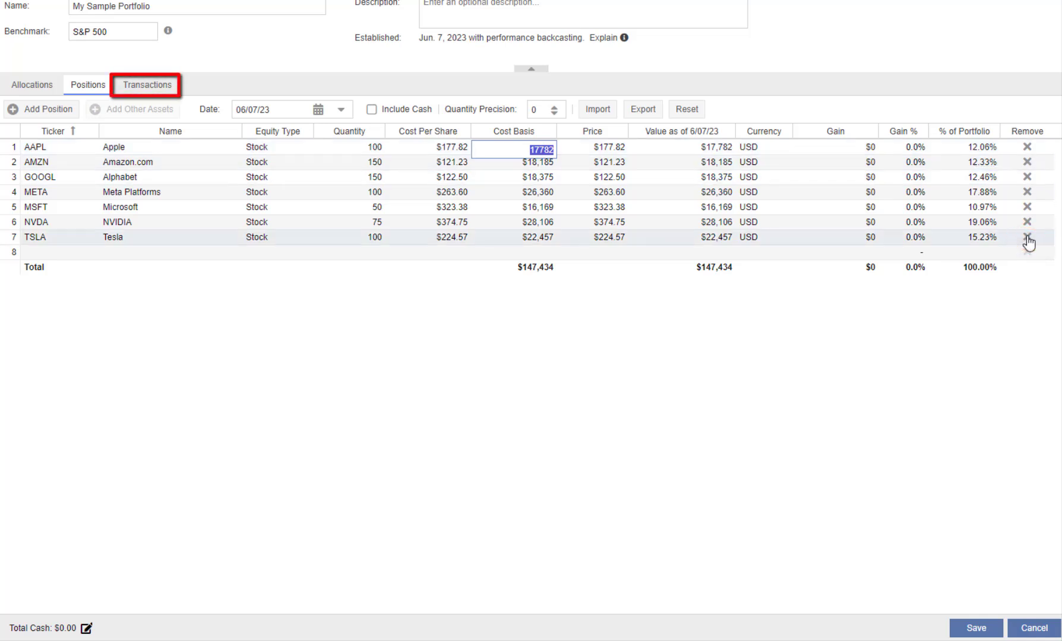
Show My Sample Portfolio's seven 06/07/2023 buys and preview the Enter Trade form without adding a trade.
{"action": "left_click", "coordinate": [144, 89]}
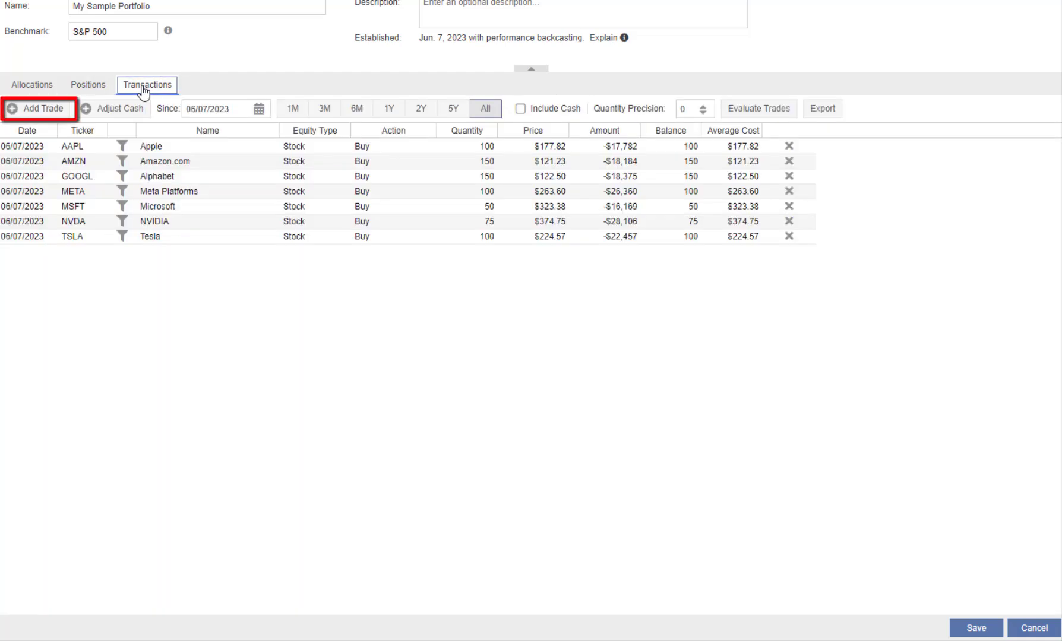
{"action": "left_click", "coordinate": [42, 110]}
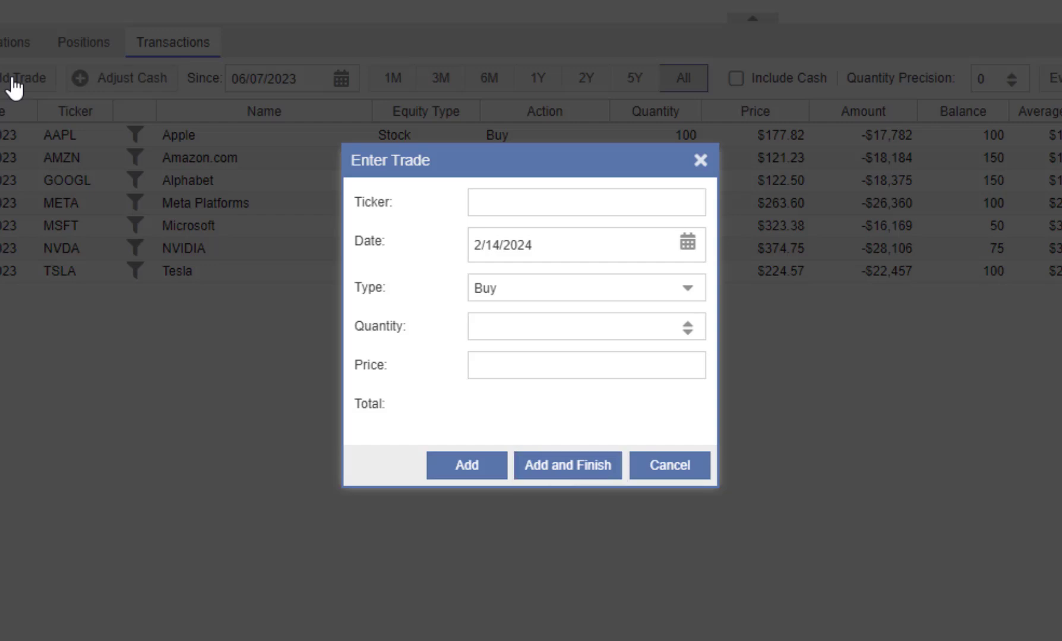
{"action": "left_click", "coordinate": [658, 469]}
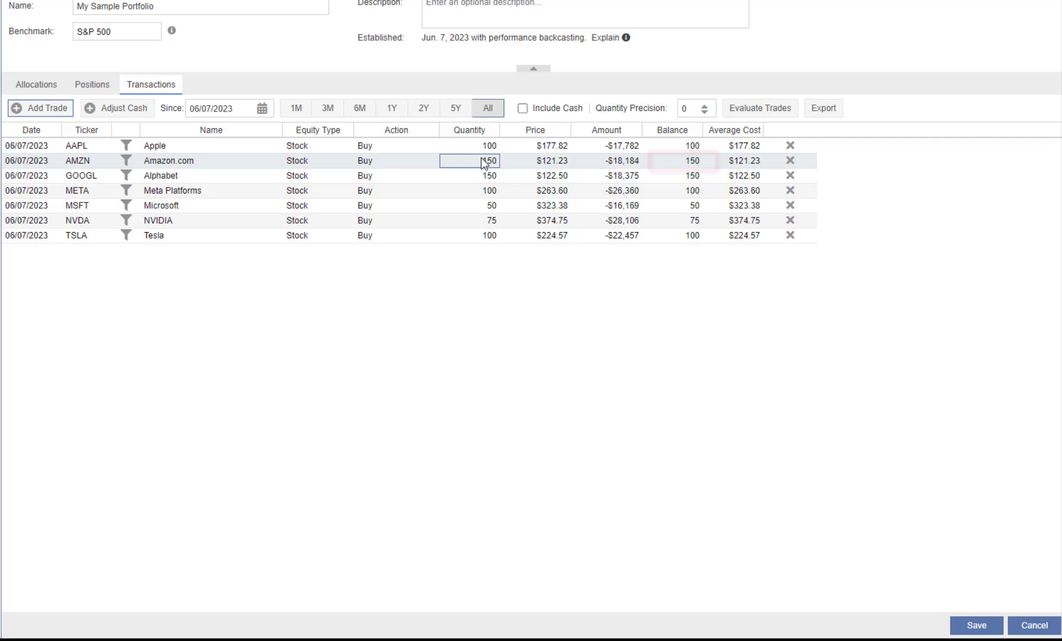
Change the AMZN purchase quantity to 125 shares and save the portfolio.
{"action": "left_click", "coordinate": [484, 163]}
{"action": "type", "text": "125"}
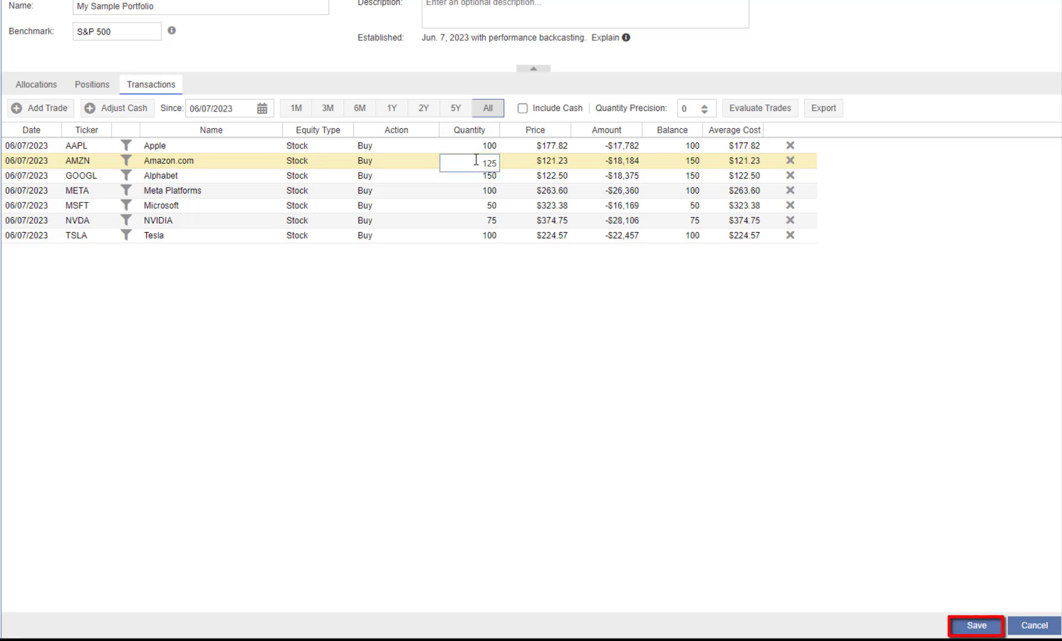
{"action": "left_click", "coordinate": [973, 626]}
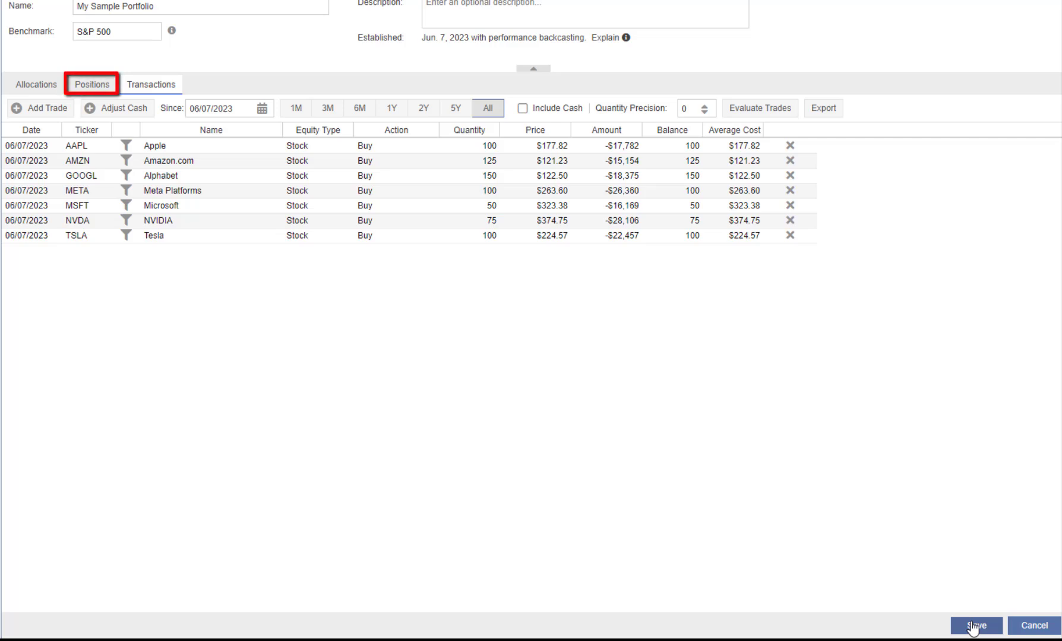
Show the Positions view, with AMZN at 125 shares as of 02/14/24.
{"action": "left_click", "coordinate": [99, 87]}
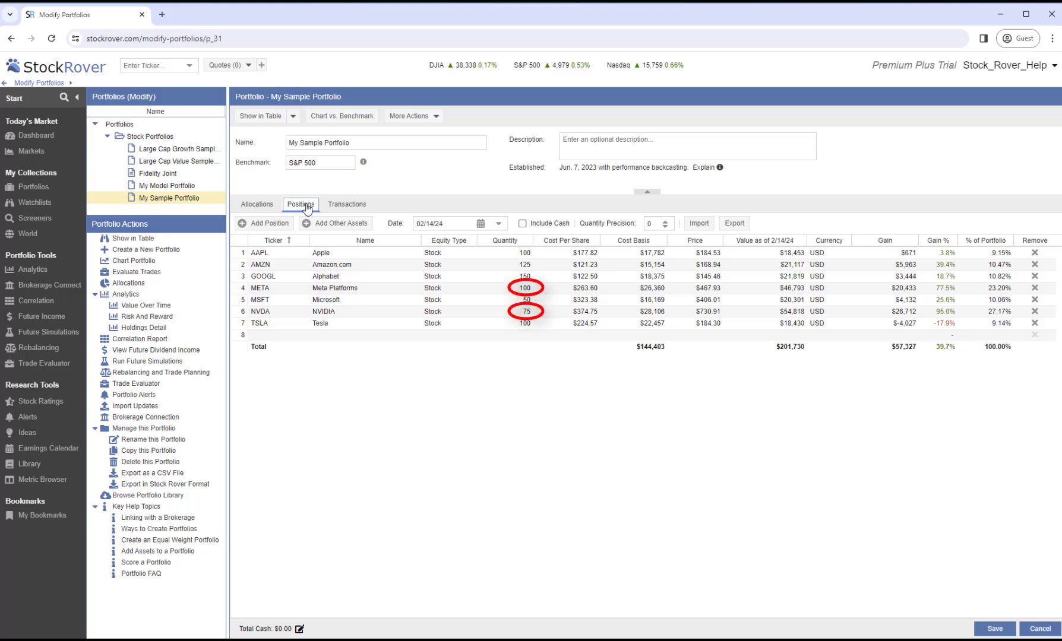
Set the positions date to January 22, 2024.
{"action": "left_click", "coordinate": [481, 224]}
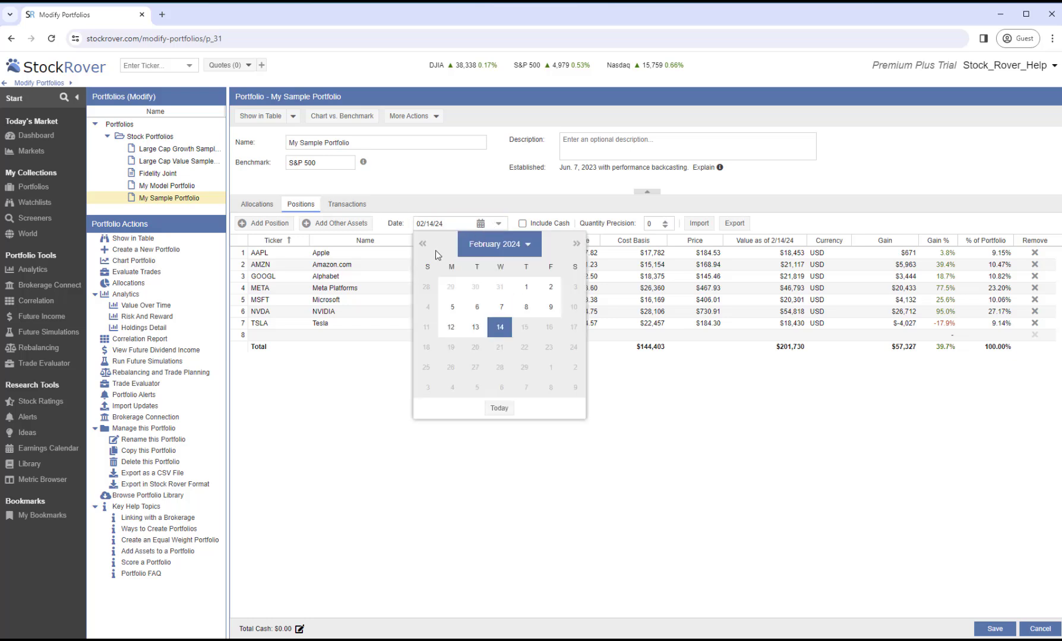
{"action": "left_click", "coordinate": [422, 244]}
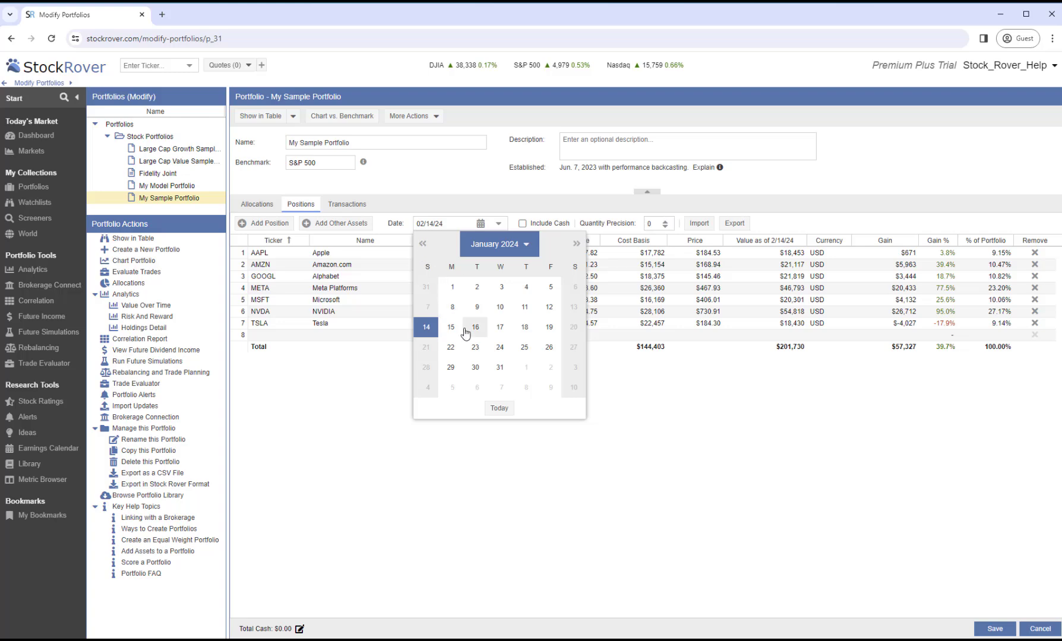
{"action": "left_click", "coordinate": [451, 349]}
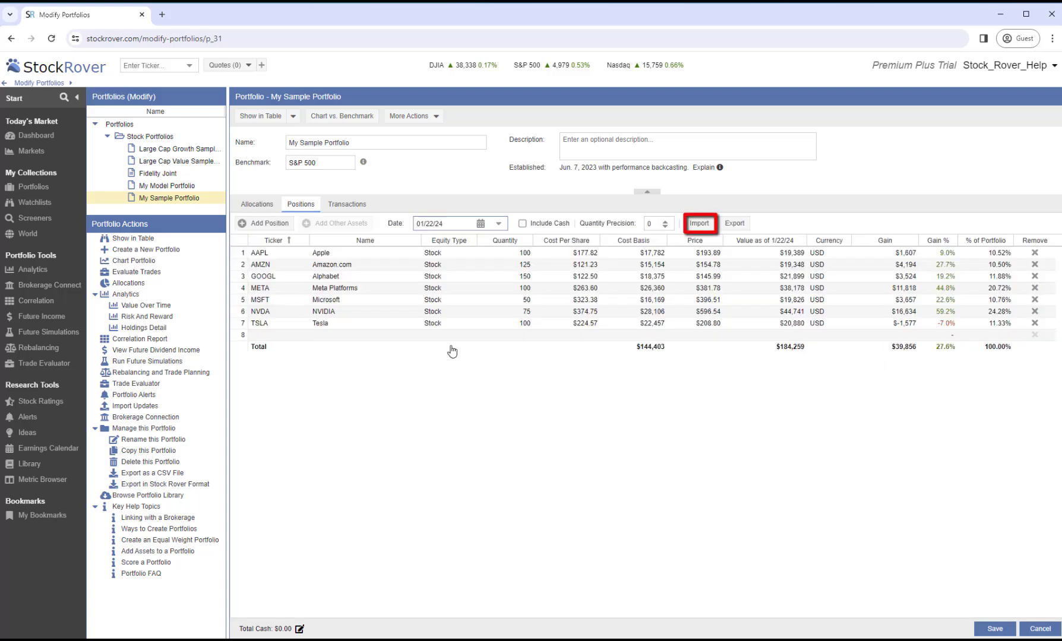
Load '240122 My Sample Portfolio.xlsx' into the Import Portfolio preview.
{"action": "left_click", "coordinate": [696, 228]}
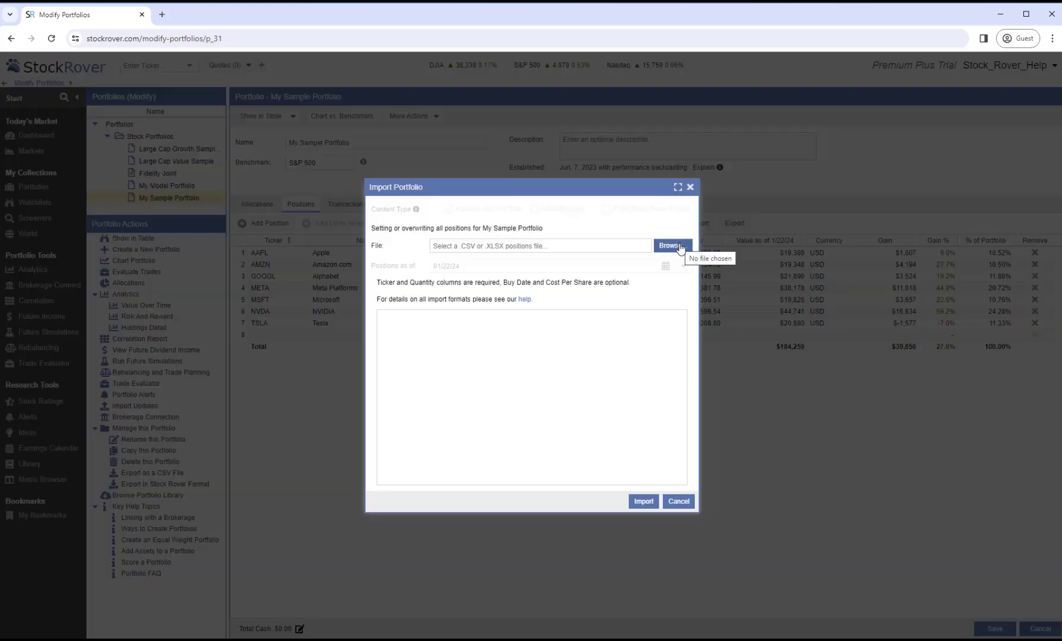
{"action": "left_click", "coordinate": [681, 249]}
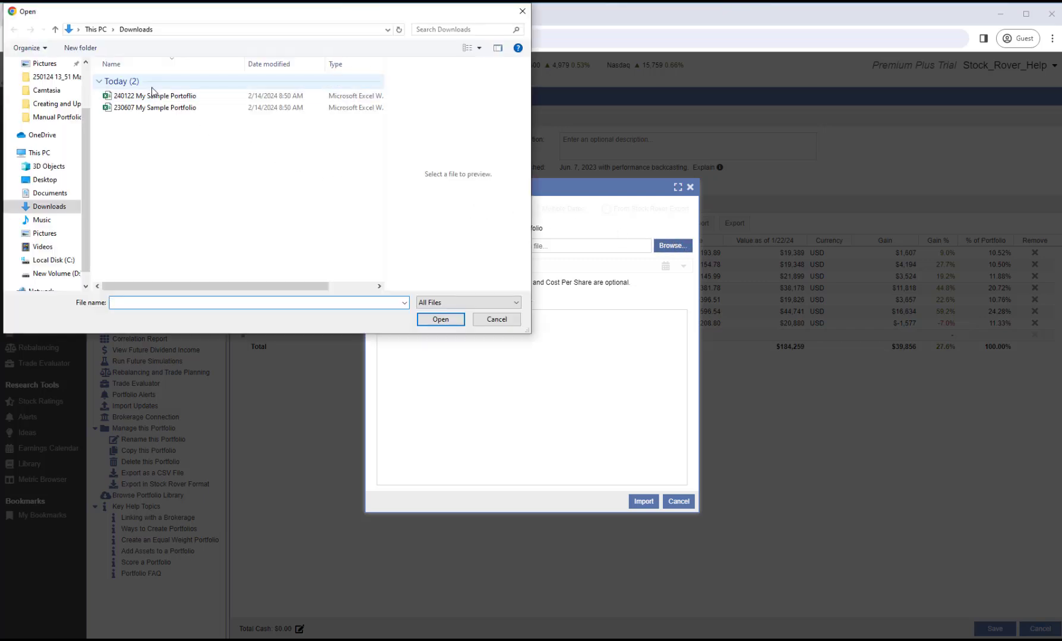
{"action": "left_click", "coordinate": [151, 97]}
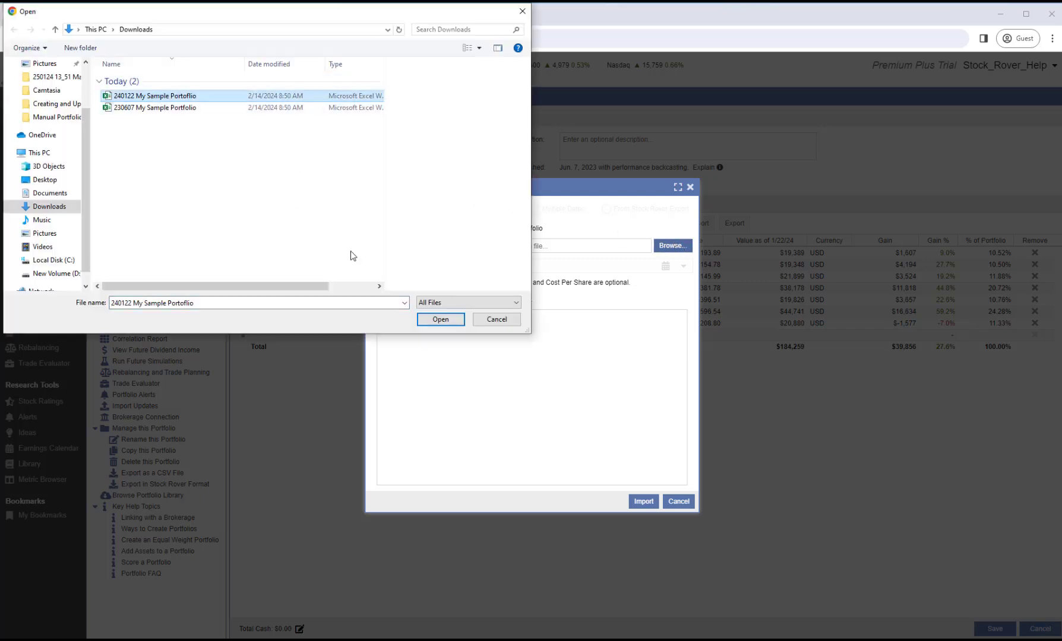
{"action": "left_click", "coordinate": [440, 315]}
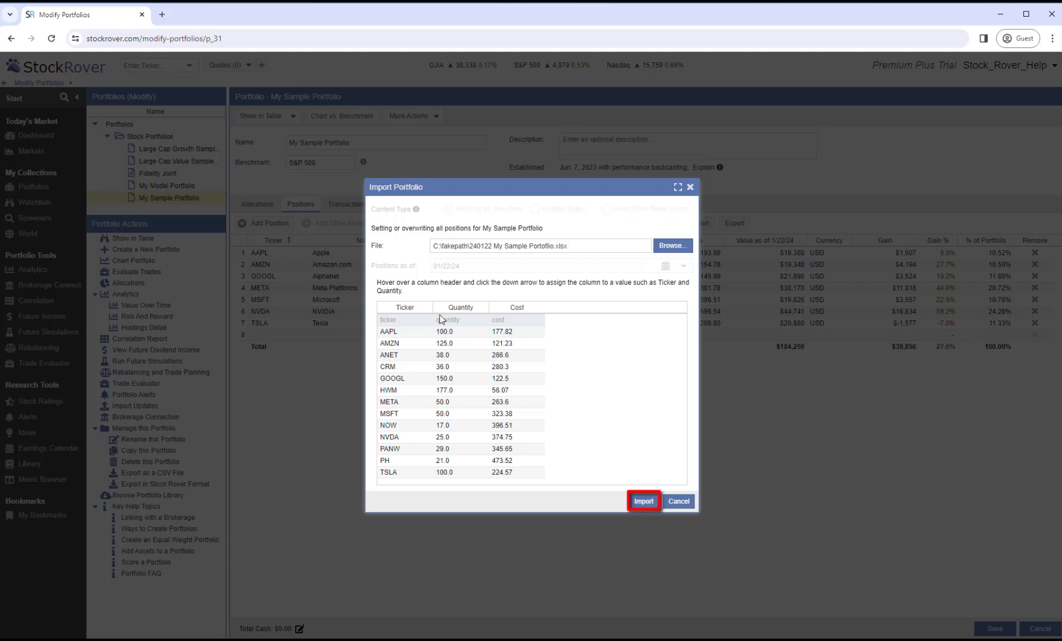
Import the 13 previewed positions and review the portfolio's Transactions tab.
{"action": "left_click", "coordinate": [638, 502]}
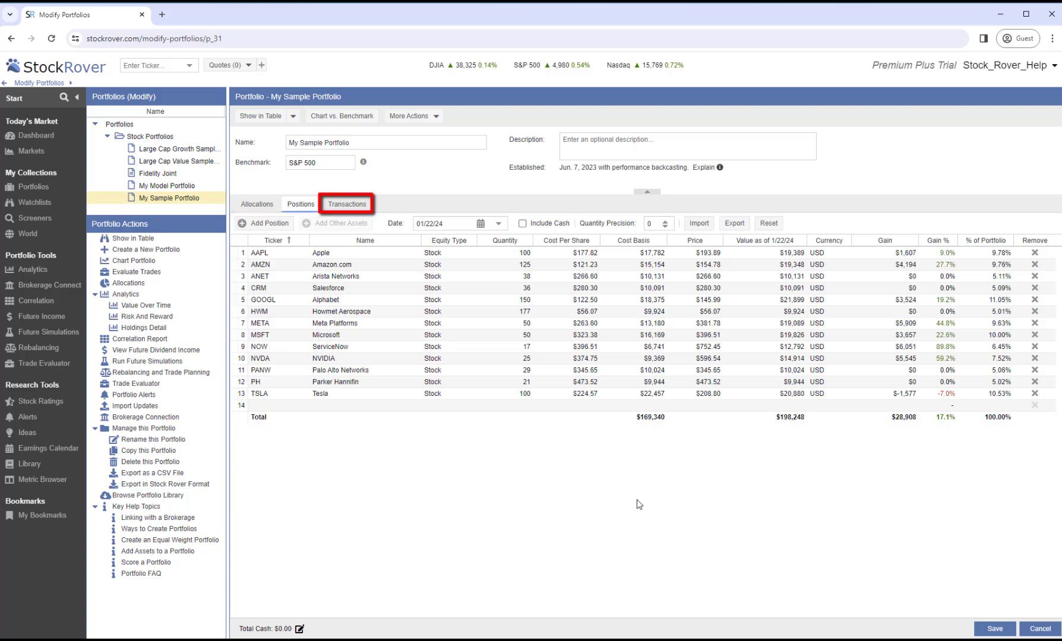
{"action": "left_click", "coordinate": [349, 205]}
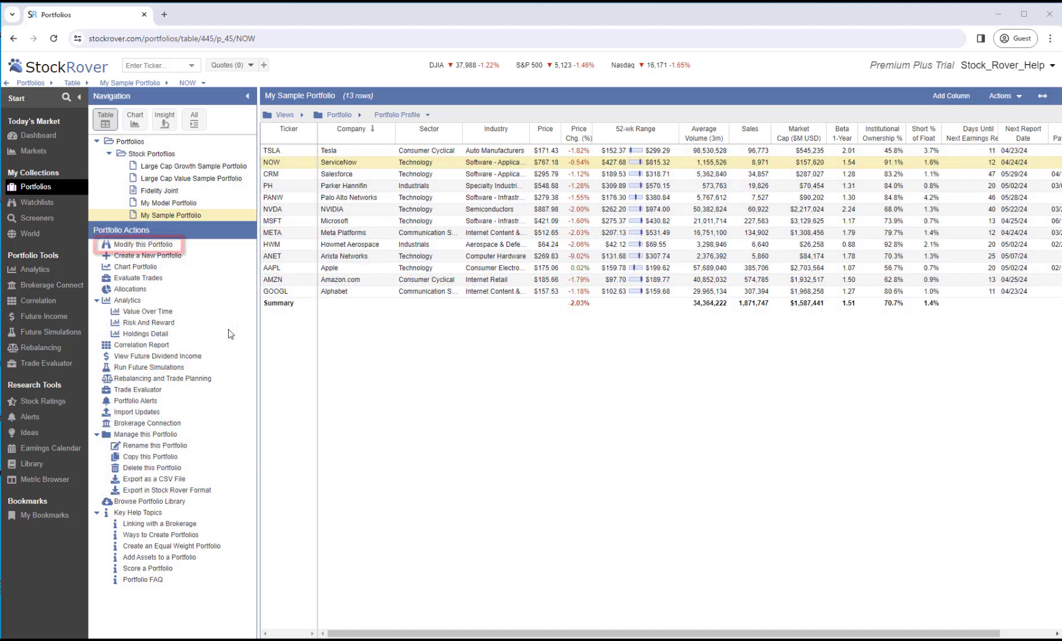
Edit My Sample Portfolio and read the Performance Backcasting explanation next to Established.
{"action": "left_click", "coordinate": [149, 245]}
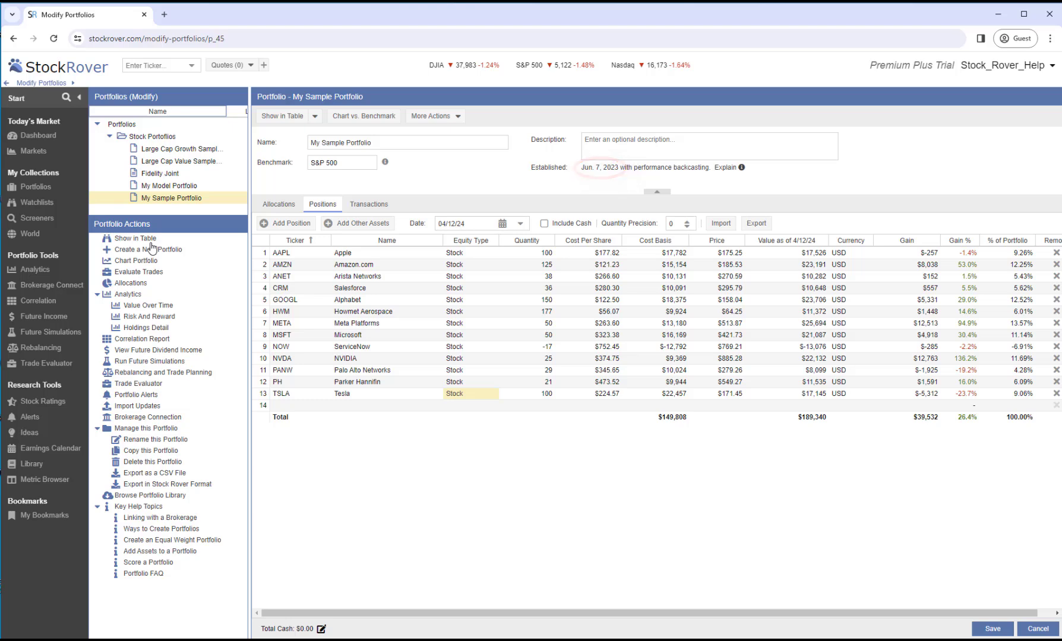
{"action": "left_click", "coordinate": [742, 168]}
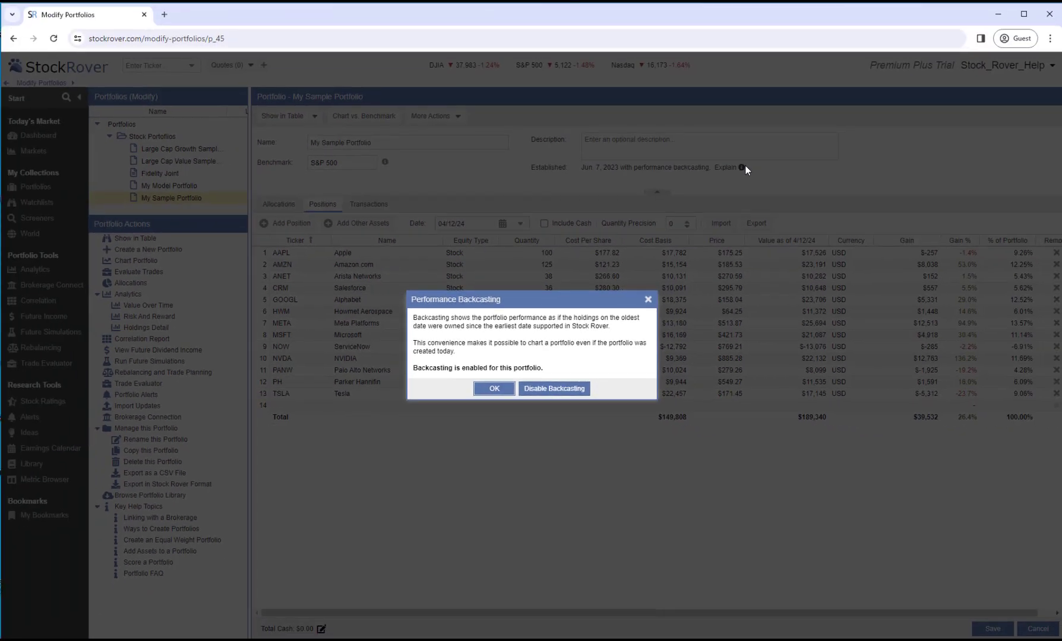
{"action": "left_click", "coordinate": [495, 389]}
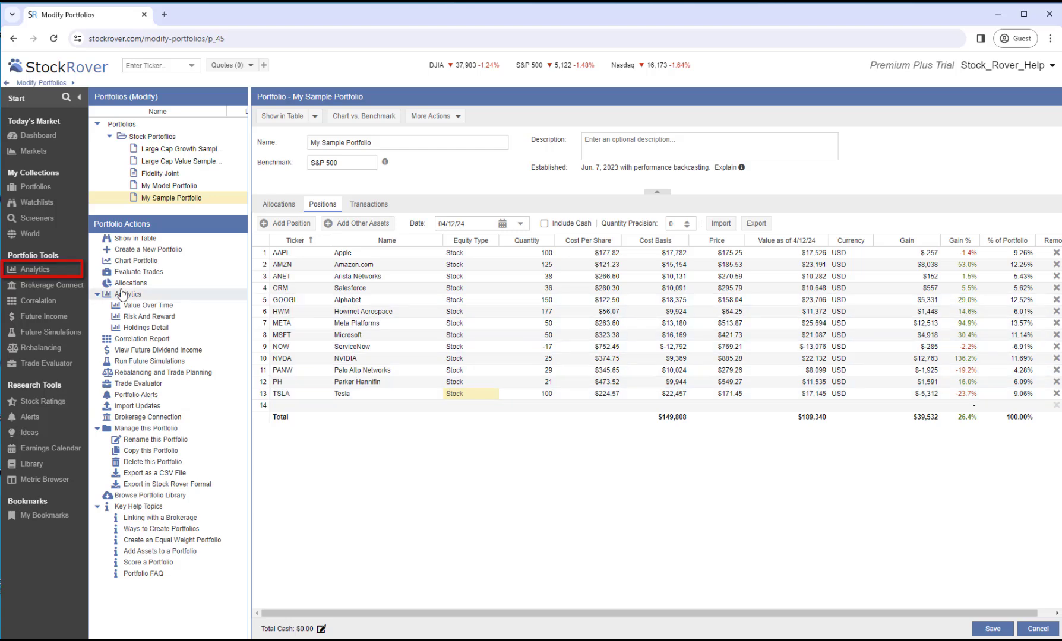
Open Analytics under Portfolio Tools for My Sample Portfolio.
{"action": "left_click", "coordinate": [42, 274]}
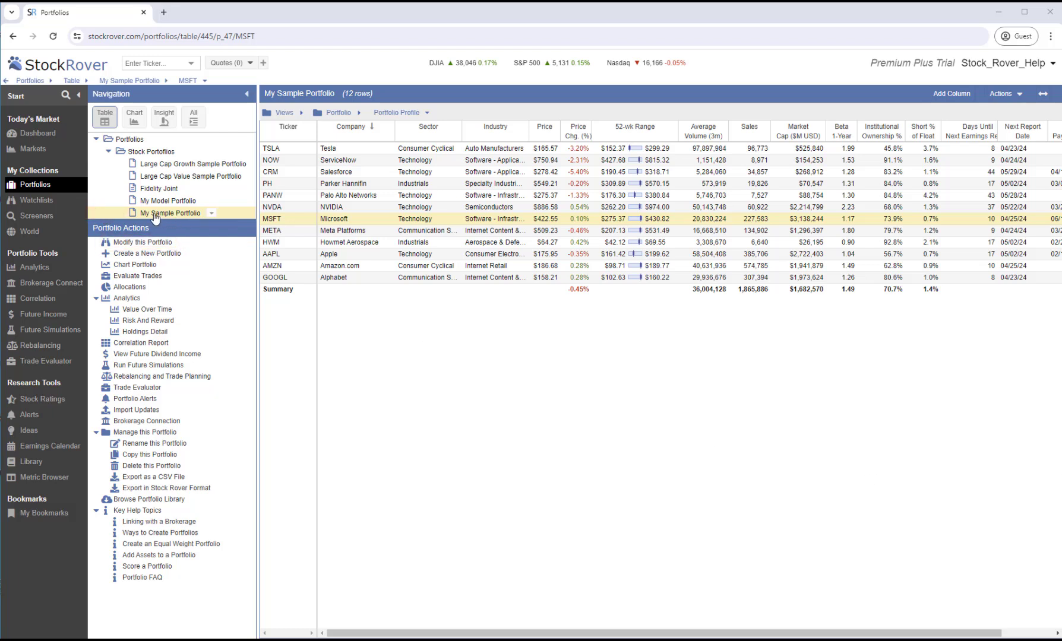
Start adding an Option-category asset to My Sample Portfolio via Add Other Assets.
{"action": "left_click", "coordinate": [152, 243]}
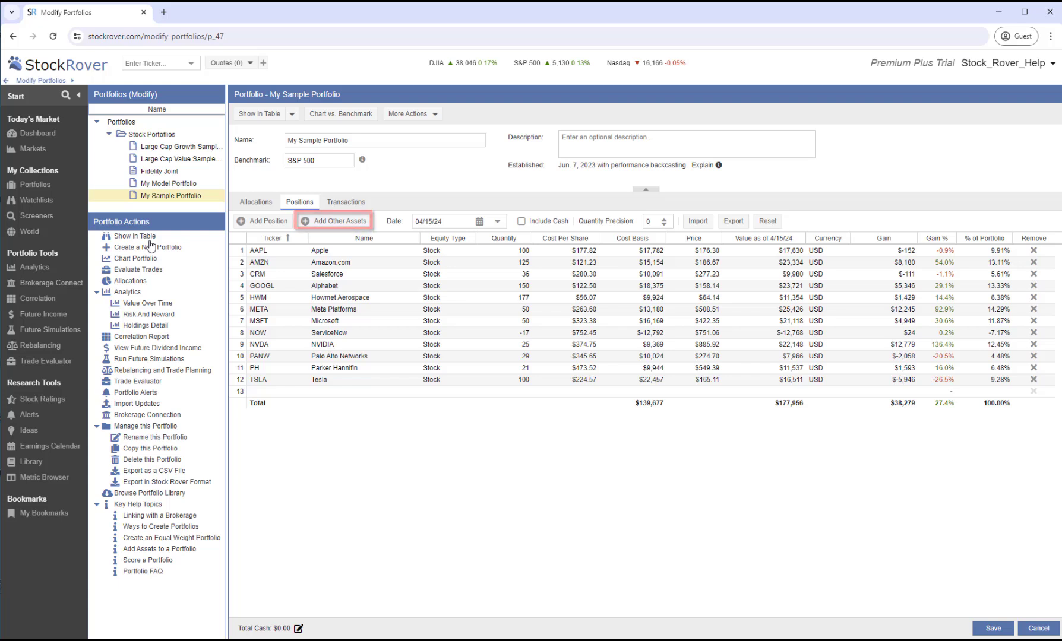
{"action": "left_click", "coordinate": [334, 222]}
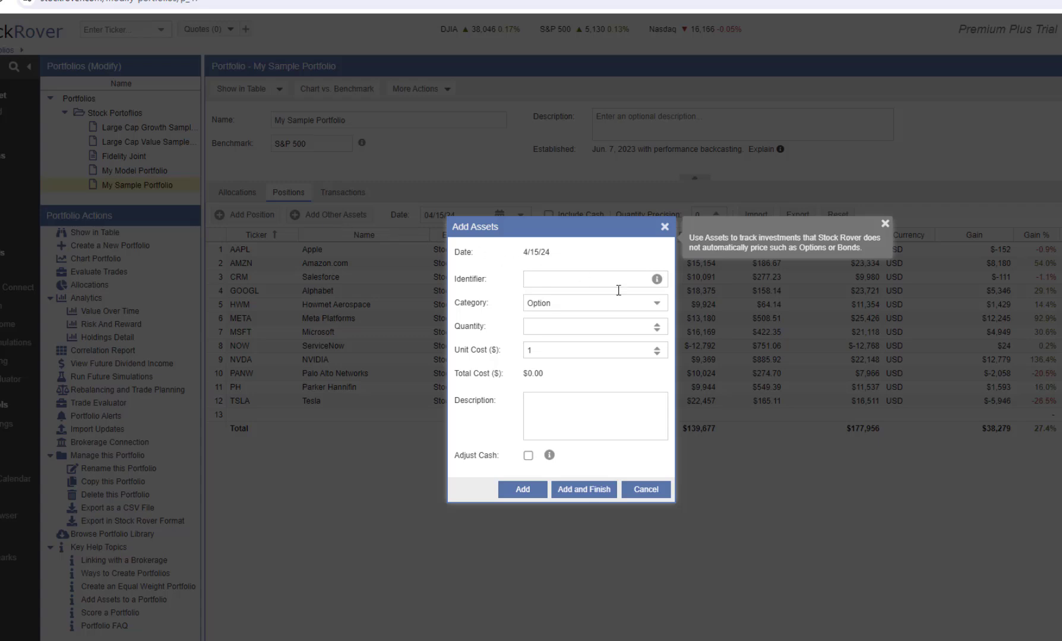
{"action": "left_click", "coordinate": [657, 305]}
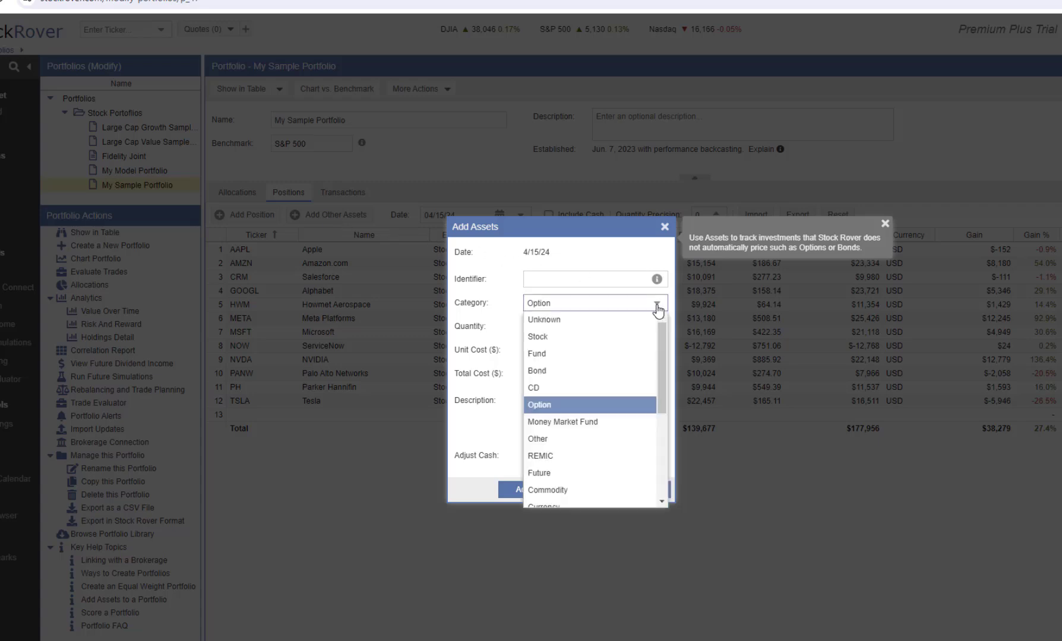
{"action": "left_click", "coordinate": [544, 277]}
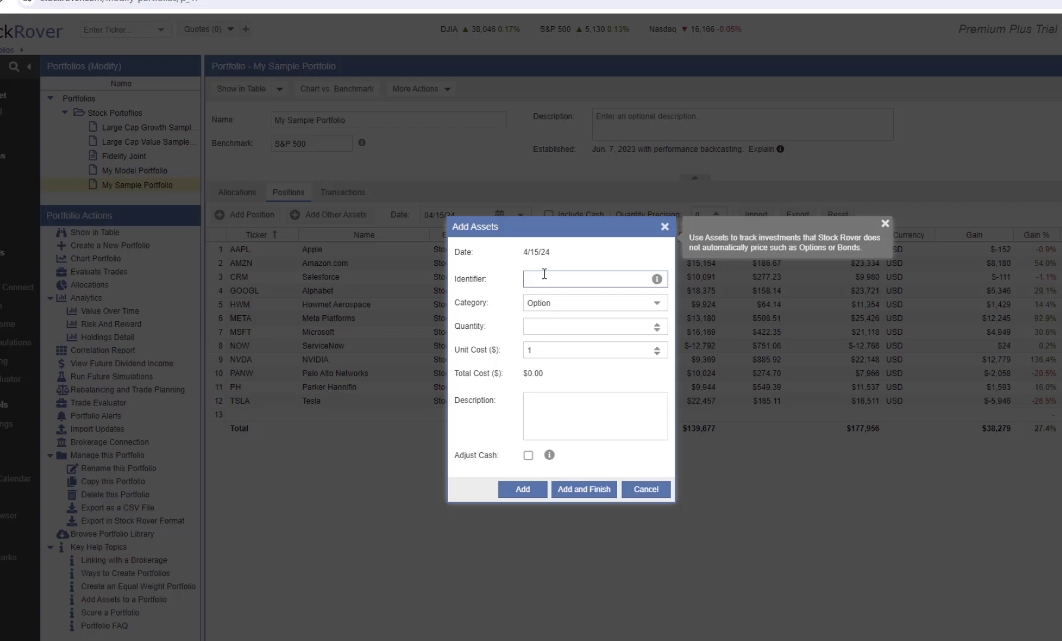
Enter identifier NVDA 241220C00700000, quantity 1, unit cost 127, description 'NVIDIA call option'.
{"action": "type", "text": "NVDA 241220C00700000"}
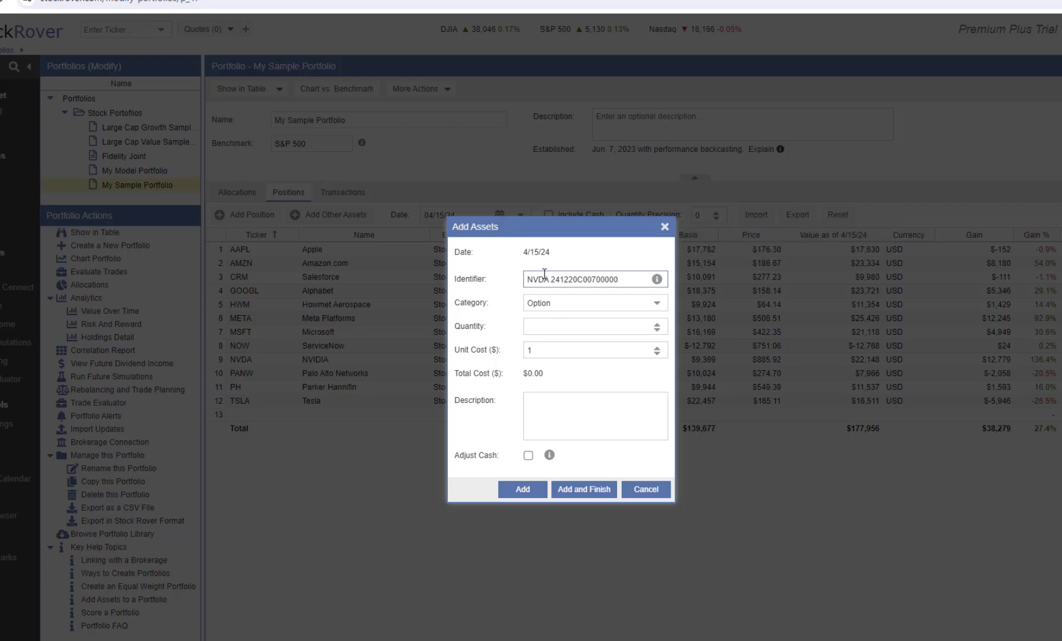
{"action": "left_click", "coordinate": [541, 326]}
{"action": "type", "text": "1"}
{"action": "left_click", "coordinate": [537, 348]}
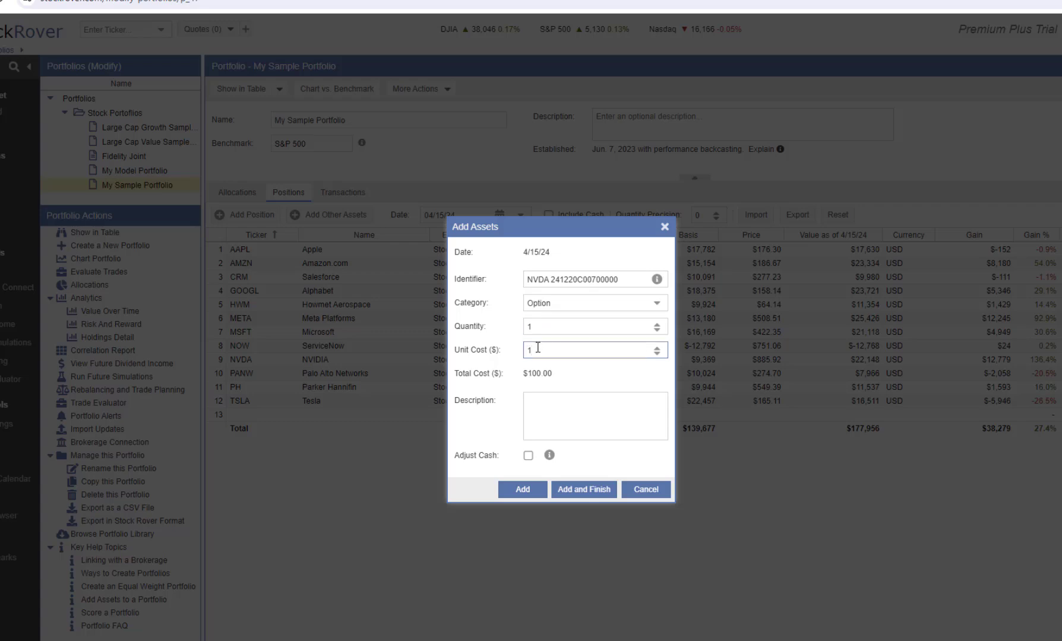
{"action": "type", "text": "27"}
{"action": "left_click", "coordinate": [537, 404]}
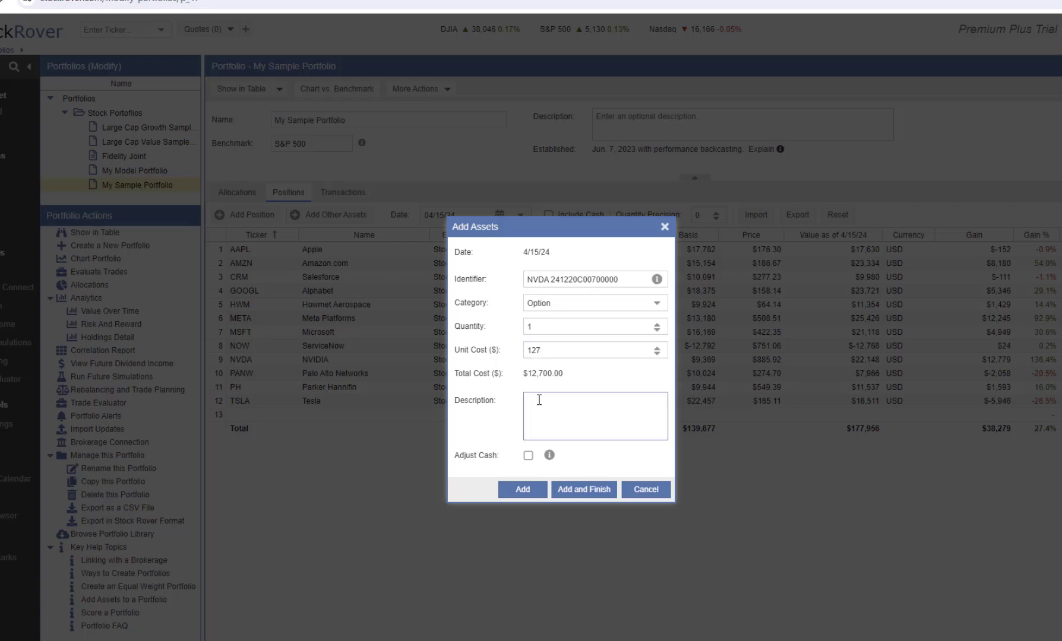
{"action": "type", "text": "NVIDIA call option"}
{"action": "left_click", "coordinate": [590, 491]}
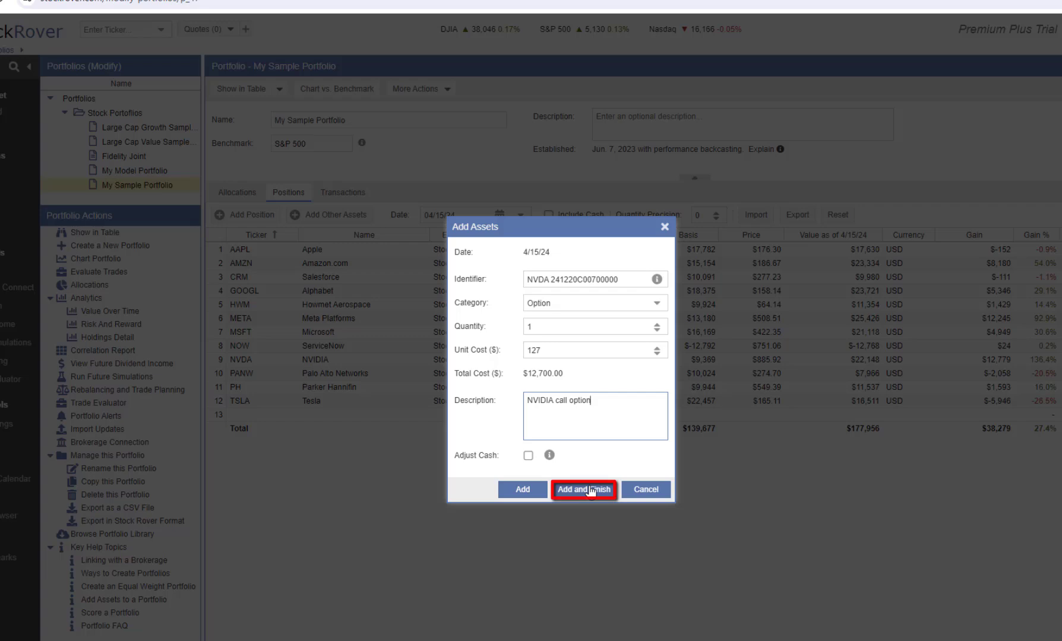
Add the NVIDIA call option, save the portfolio, and show it in the table.
{"action": "left_click", "coordinate": [591, 491]}
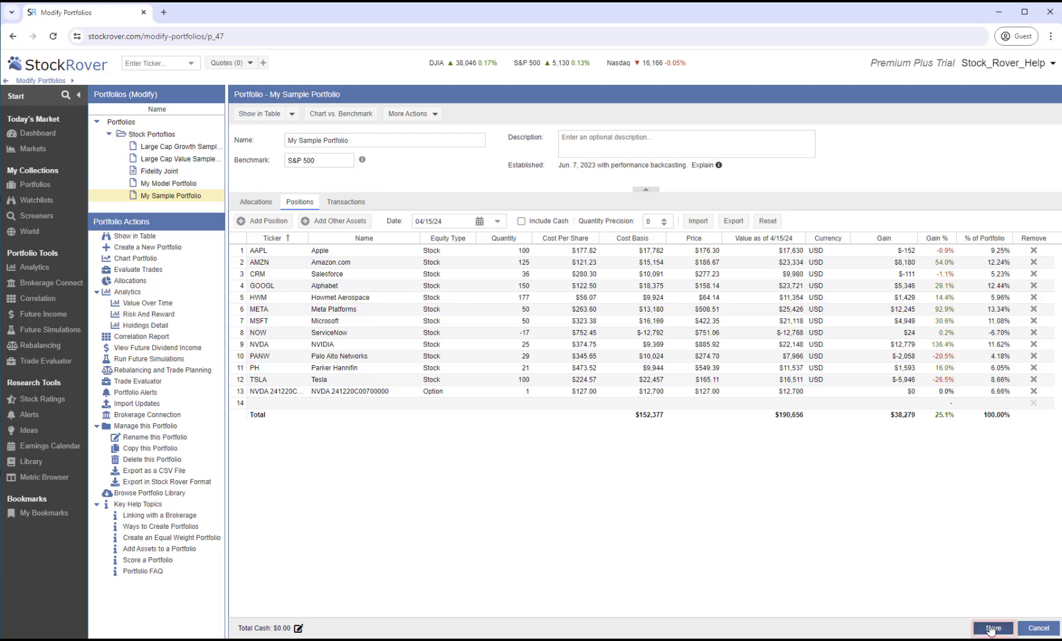
{"action": "left_click", "coordinate": [991, 628]}
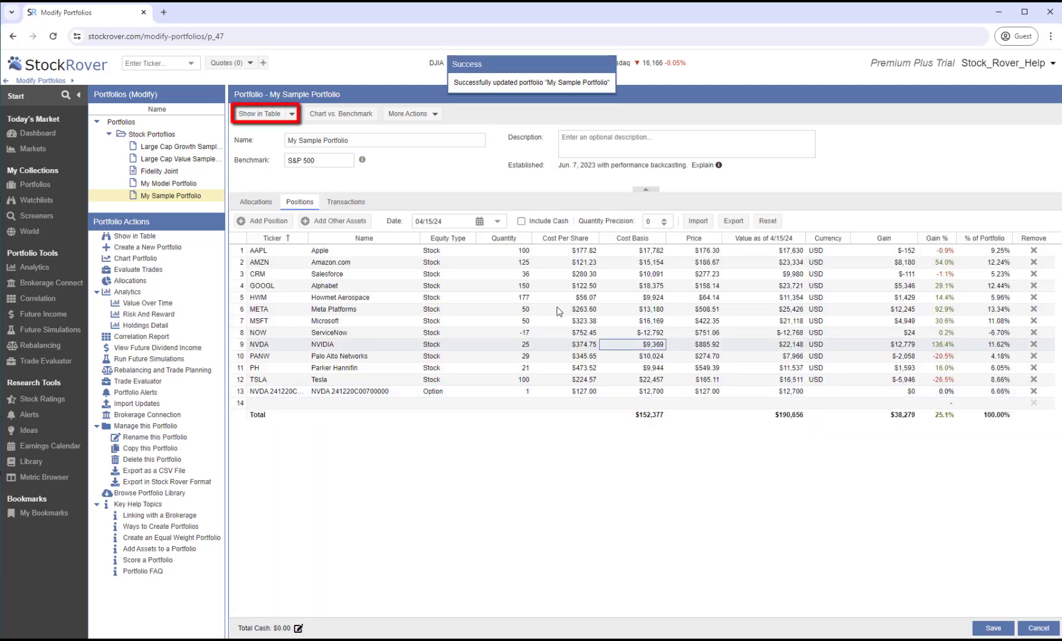
{"action": "left_click", "coordinate": [262, 116]}
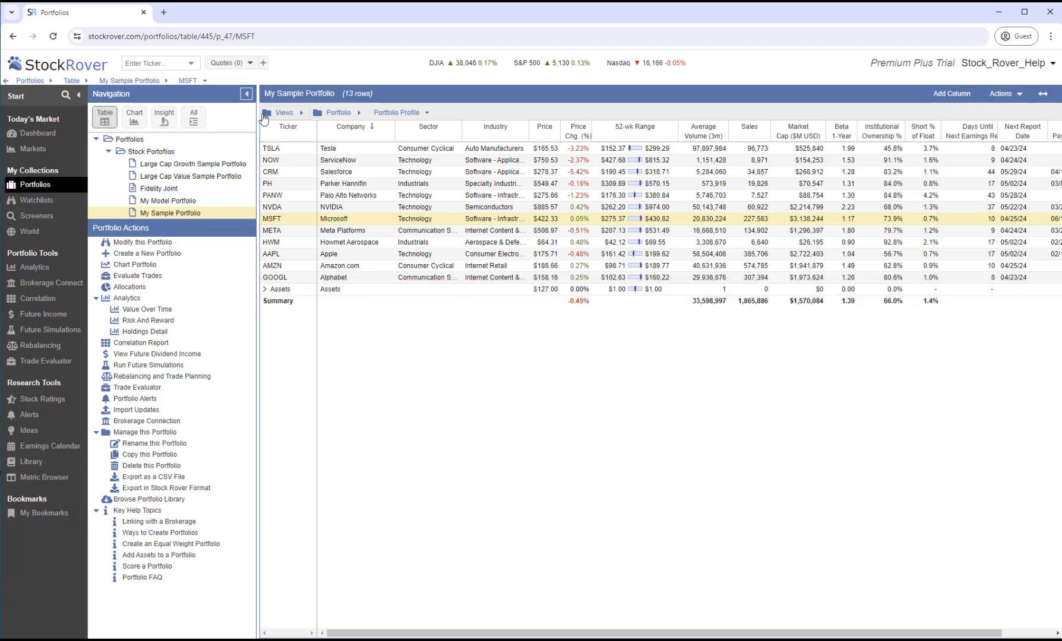
Widen the Identifier column in Assets for Portfolio to show the full option ID, then close it.
{"action": "left_click", "coordinate": [265, 291]}
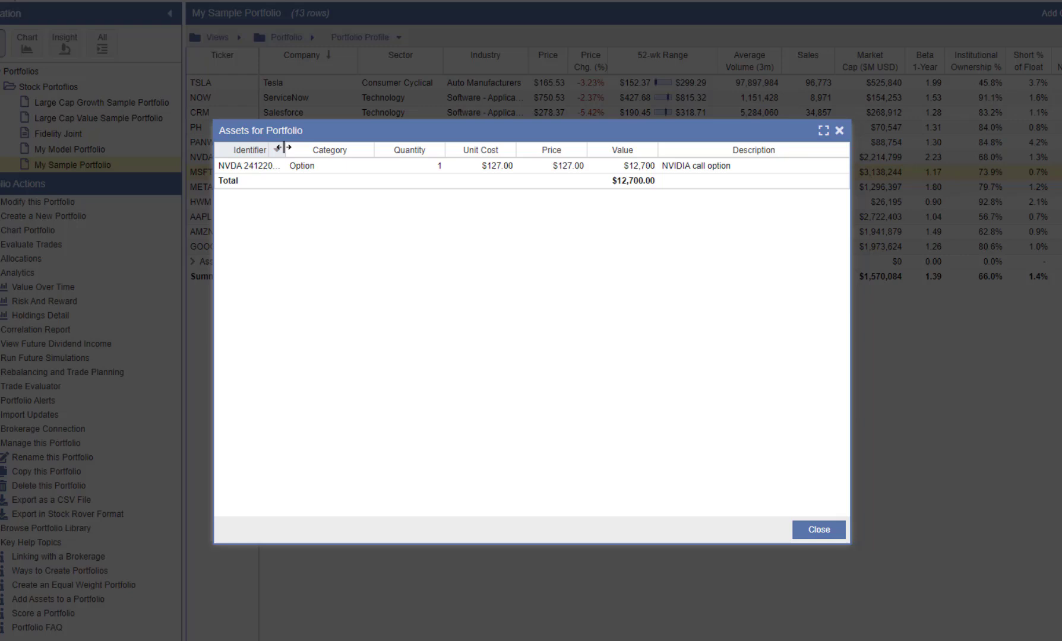
{"action": "left_click_drag", "start_coordinate": [284, 148], "coordinate": [331, 149]}
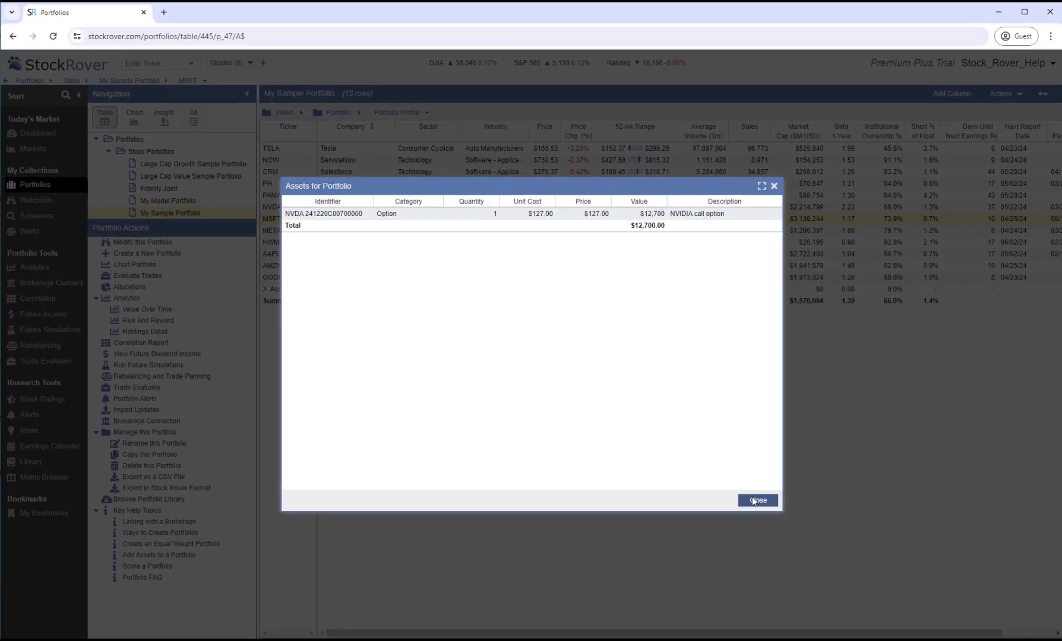
{"action": "left_click", "coordinate": [819, 529]}
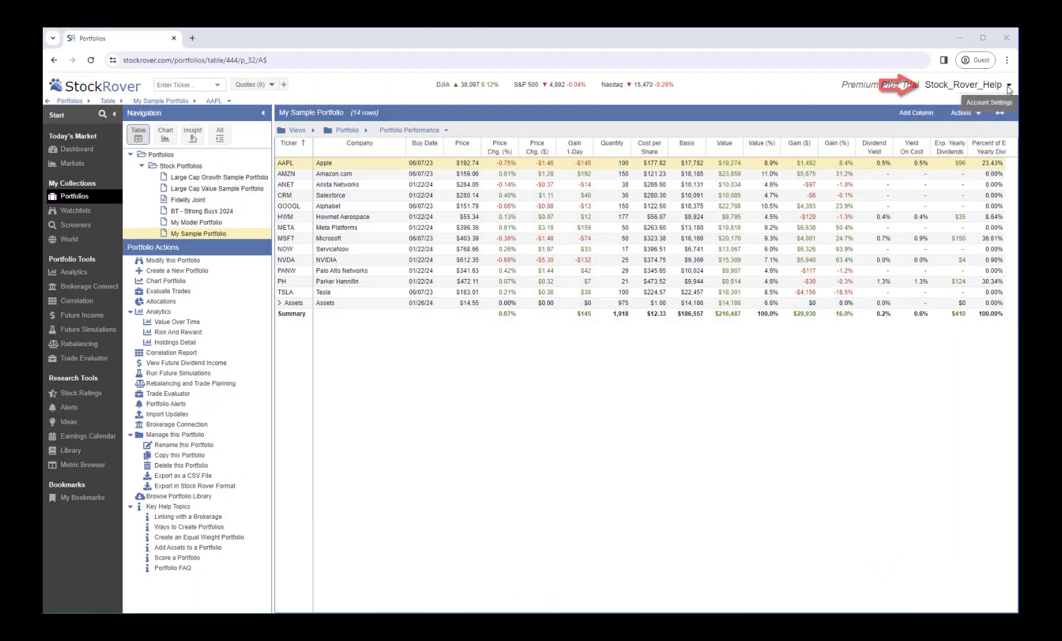
Open Help from the account menu and go to the Portfolios help topics.
{"action": "left_click", "coordinate": [994, 88]}
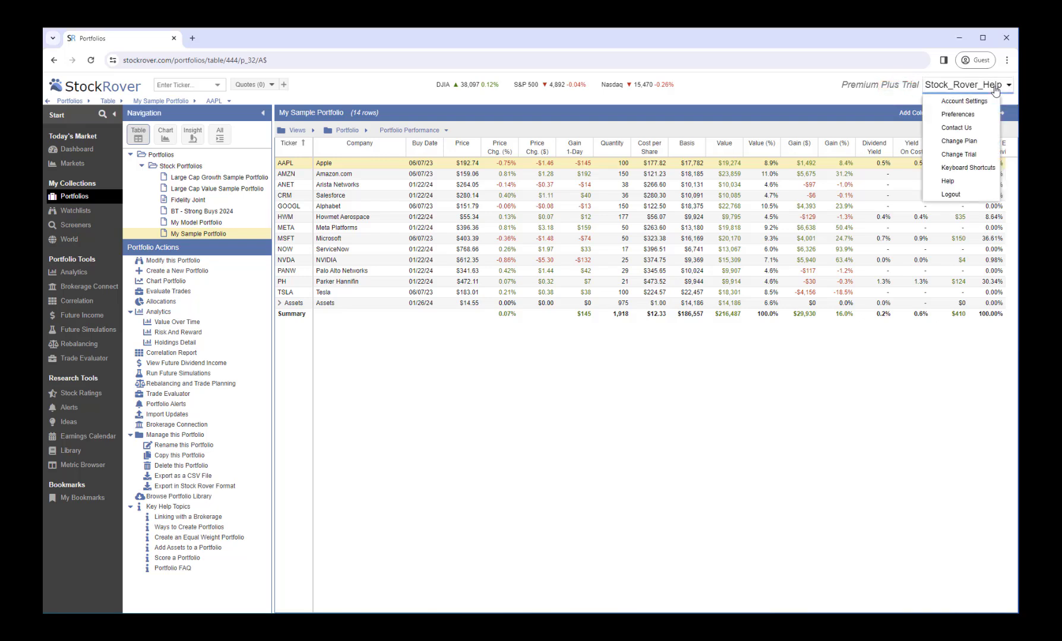
{"action": "left_click", "coordinate": [961, 181]}
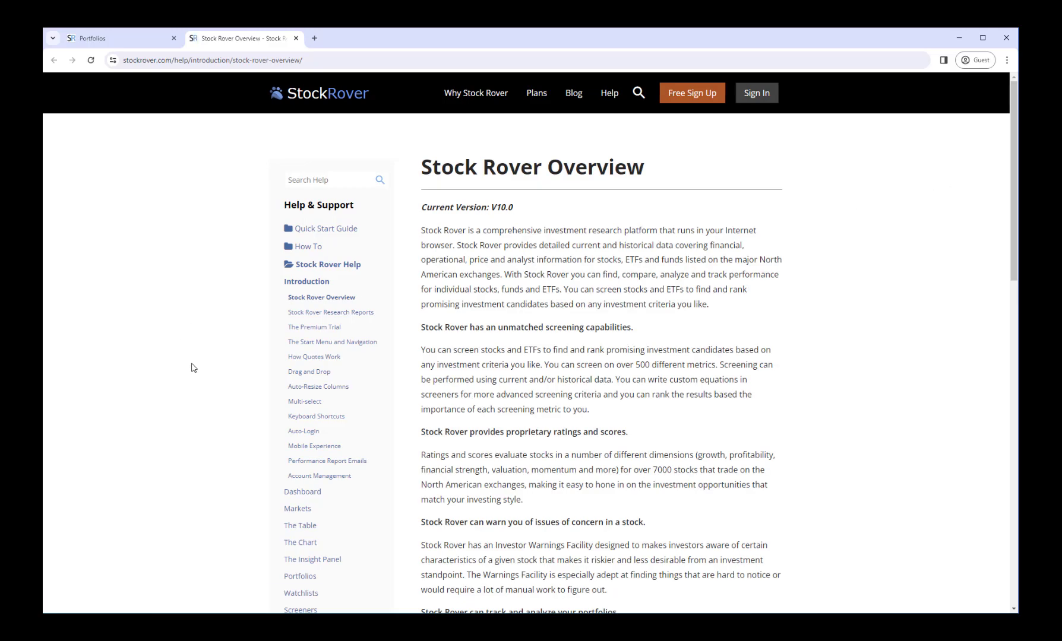
{"action": "scroll", "coordinate": [316, 387], "scroll_direction": "down", "scroll_amount": 5}
{"action": "scroll", "coordinate": [317, 387], "scroll_direction": "down", "scroll_amount": 1}
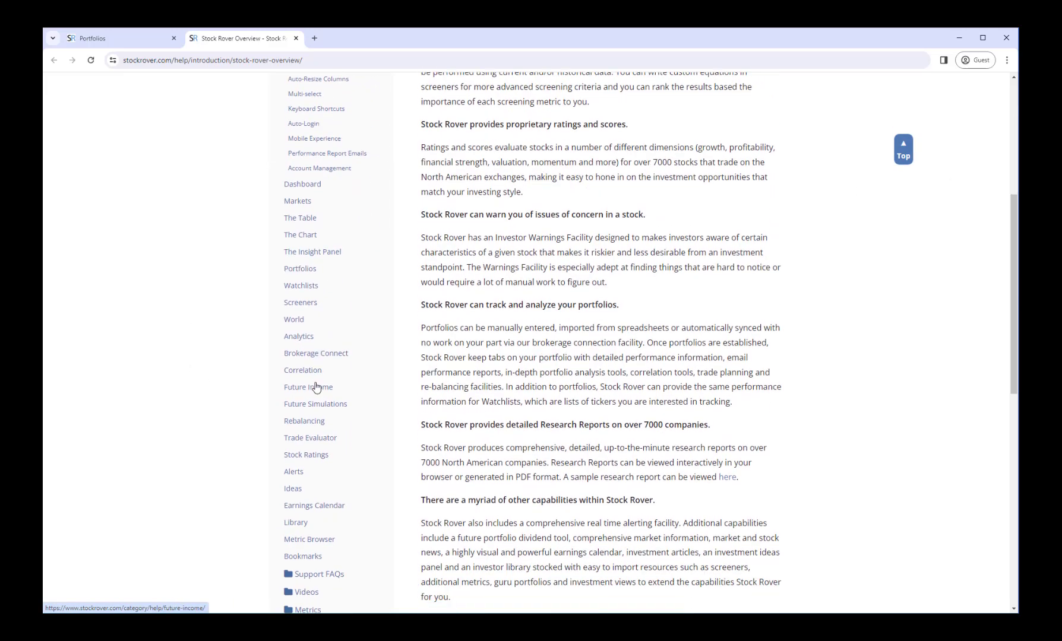
{"action": "left_click", "coordinate": [305, 270]}
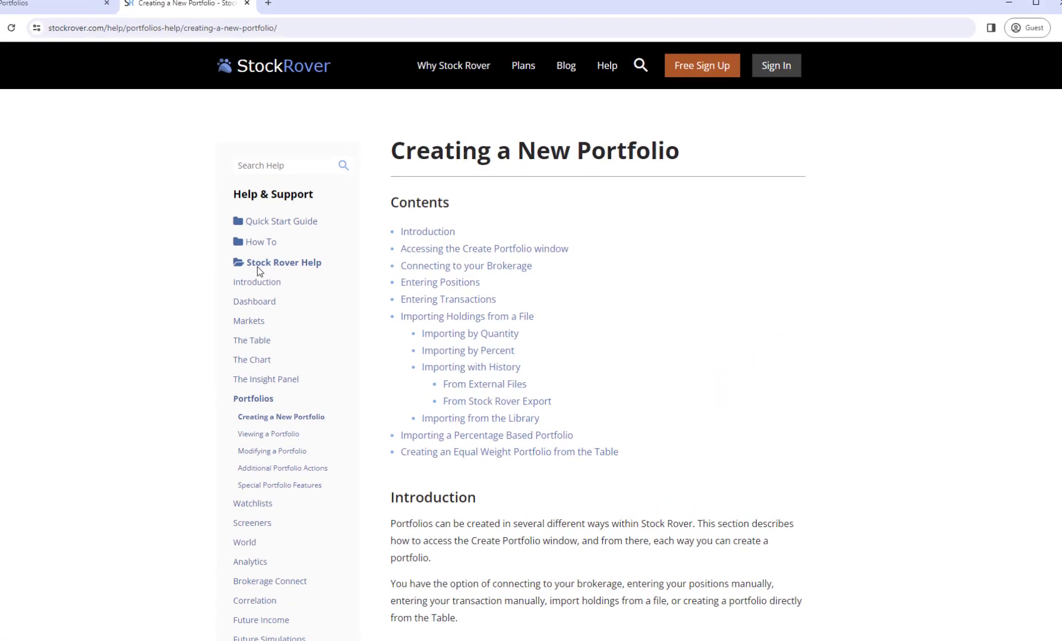